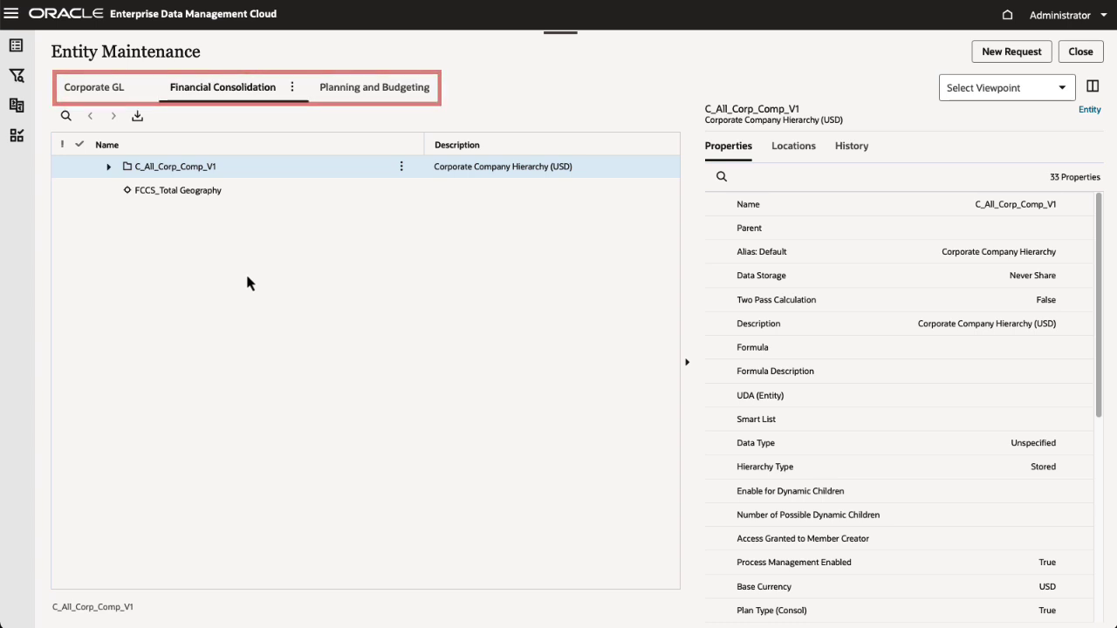
- Compare the Financial Consolidation viewpoint with Planning and Budgeting for missing nodes and locate the missing node C_100
{"action": "left_click", "coordinate": [17, 109]}
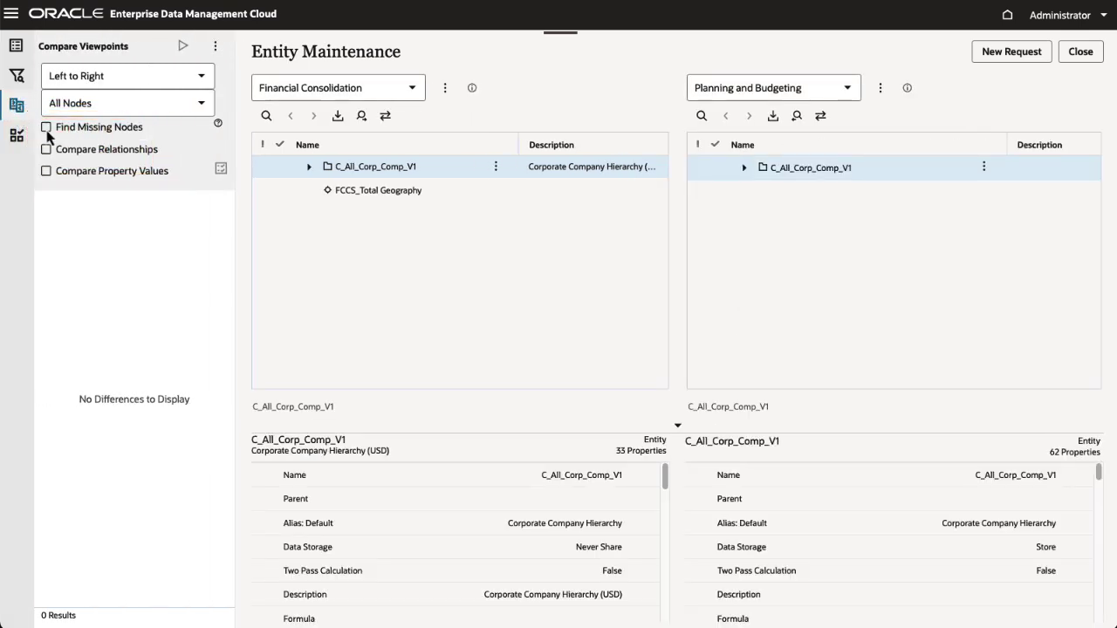
{"action": "left_click", "coordinate": [183, 48]}
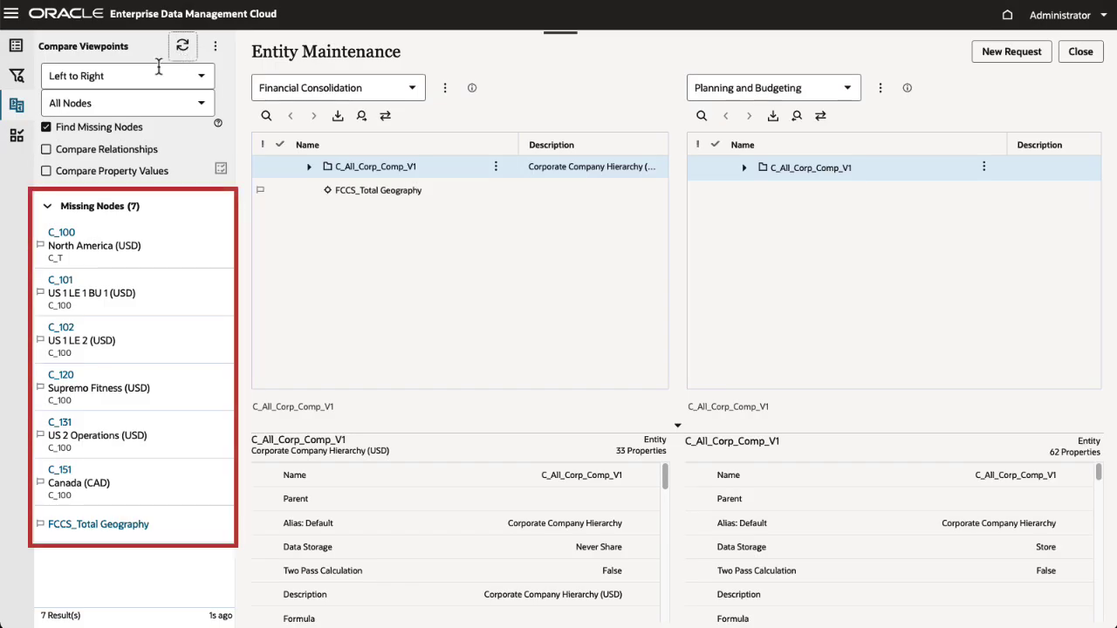
{"action": "left_click", "coordinate": [72, 237]}
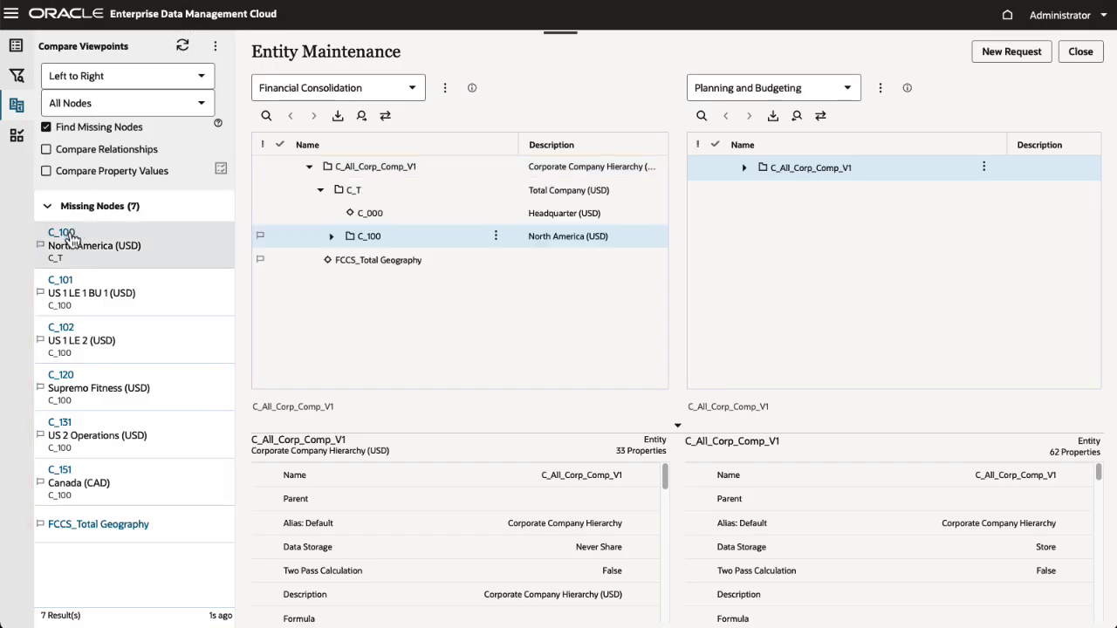
- Expand C_100 in Financial Consolidation and the hierarchy down to C_T's children in Planning and Budgeting
{"action": "left_click", "coordinate": [332, 236]}
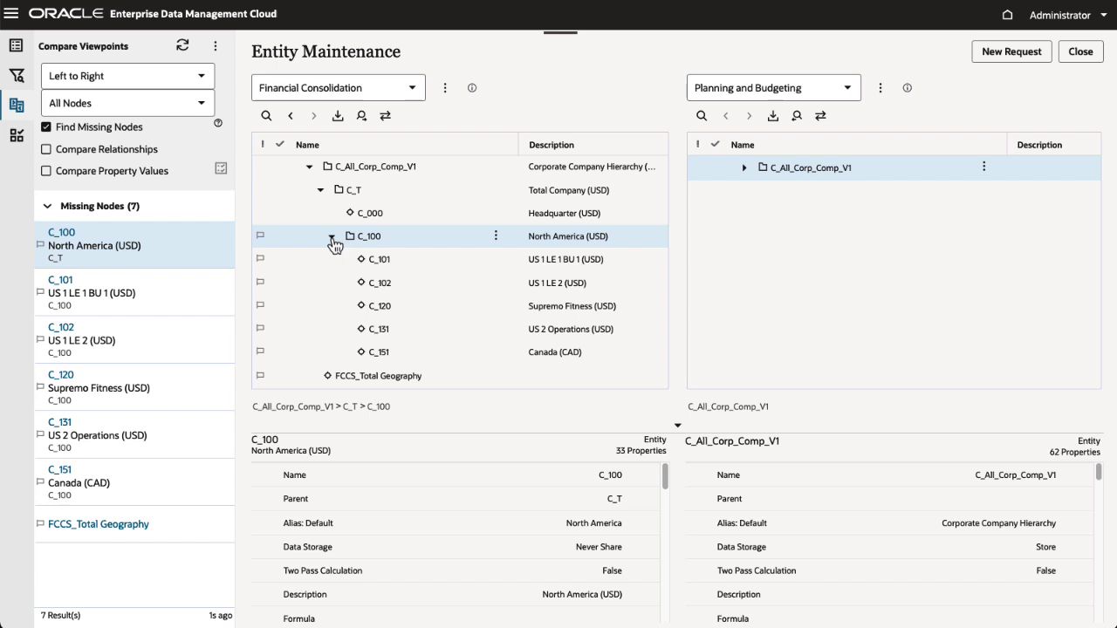
{"action": "left_click", "coordinate": [745, 171]}
{"action": "left_click", "coordinate": [755, 190]}
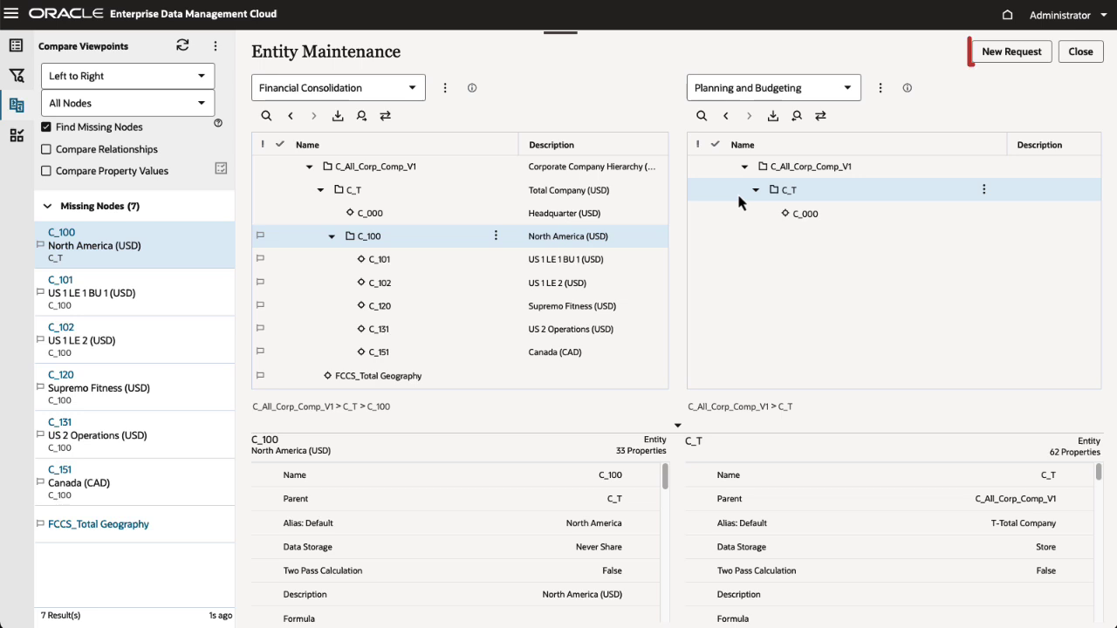
- Create a new request in the Entity Maintenance view and title it "Add missing entities"
{"action": "left_click", "coordinate": [1008, 52]}
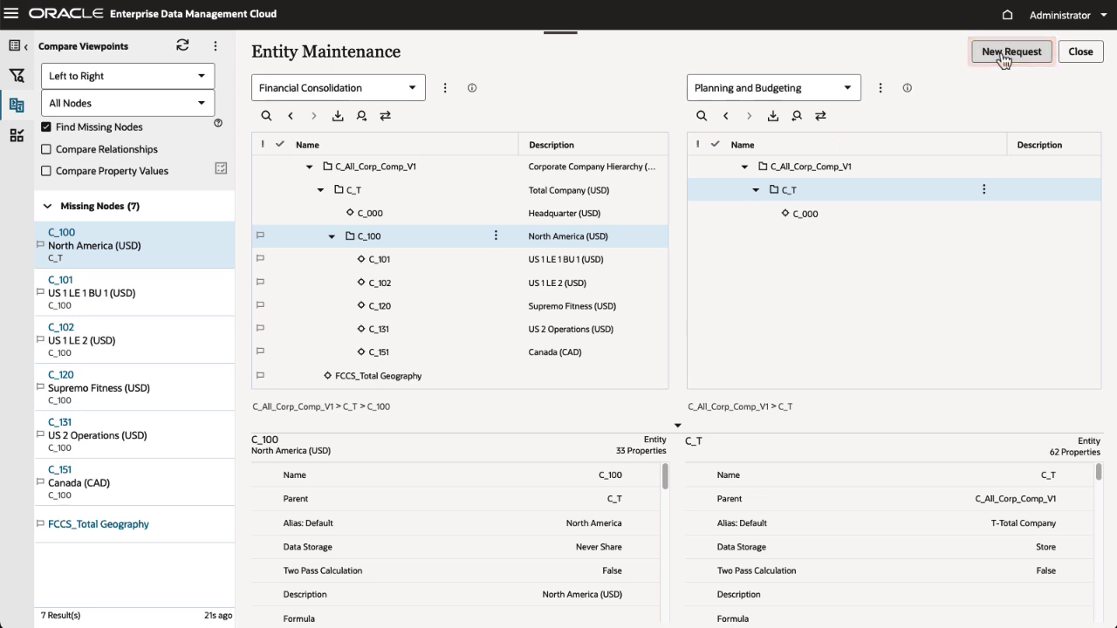
{"action": "left_click", "coordinate": [14, 48]}
{"action": "left_click", "coordinate": [42, 51]}
{"action": "type", "text": "Add missing entities"}
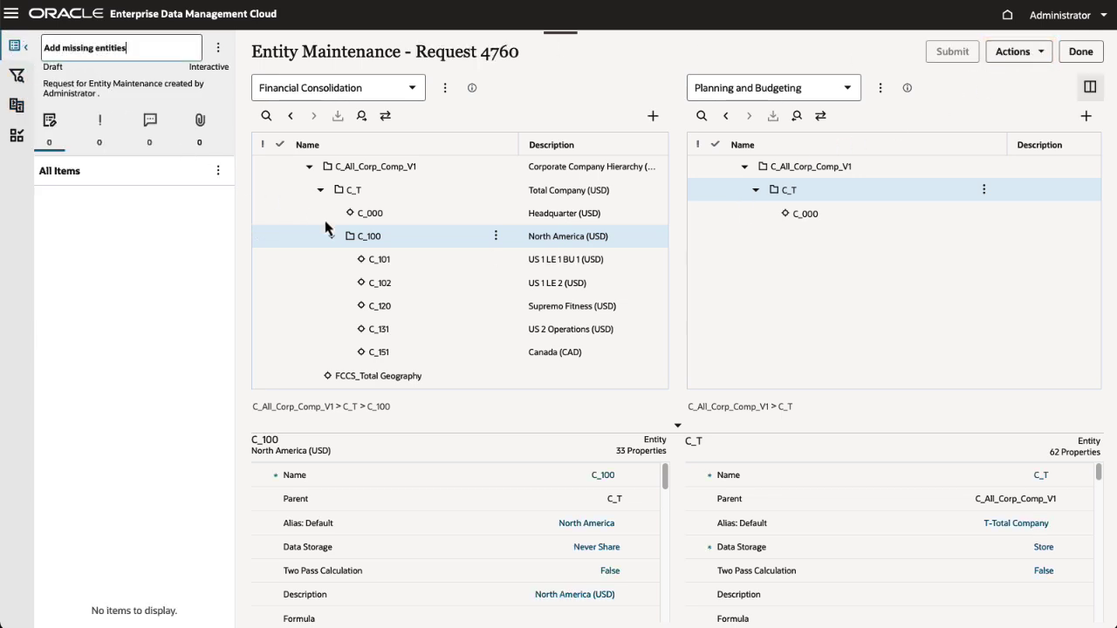
- Insert C_100 with its children from Financial Consolidation under C_T in Planning and Budgeting, using the Node and Children option
{"action": "left_click", "coordinate": [354, 235]}
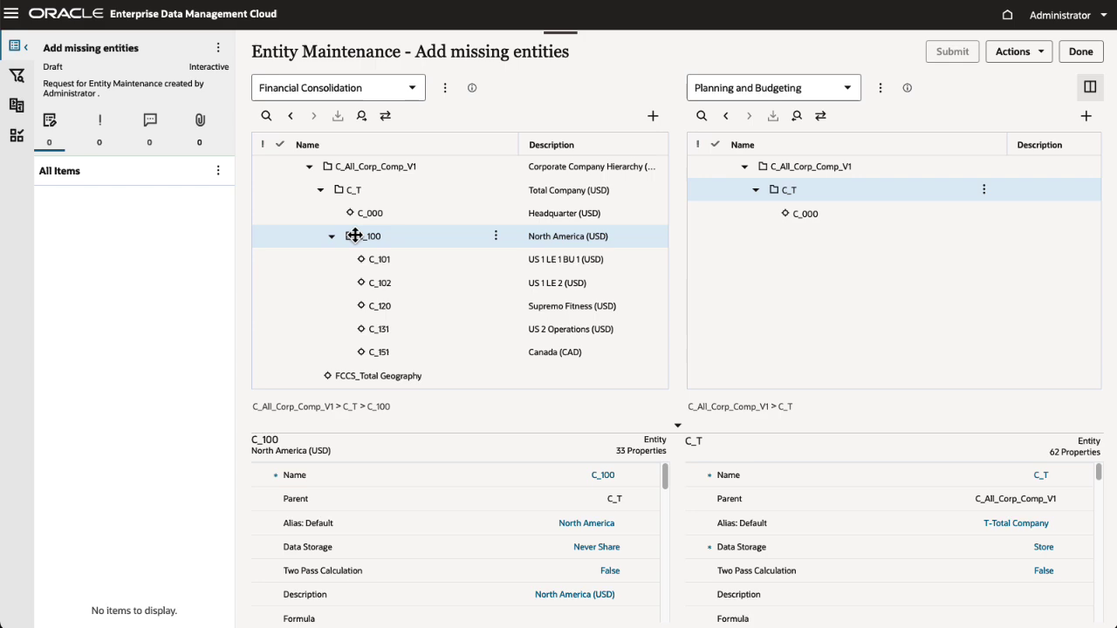
{"action": "left_click_drag", "start_coordinate": [358, 237], "coordinate": [789, 192]}
{"action": "left_click", "coordinate": [432, 306]}
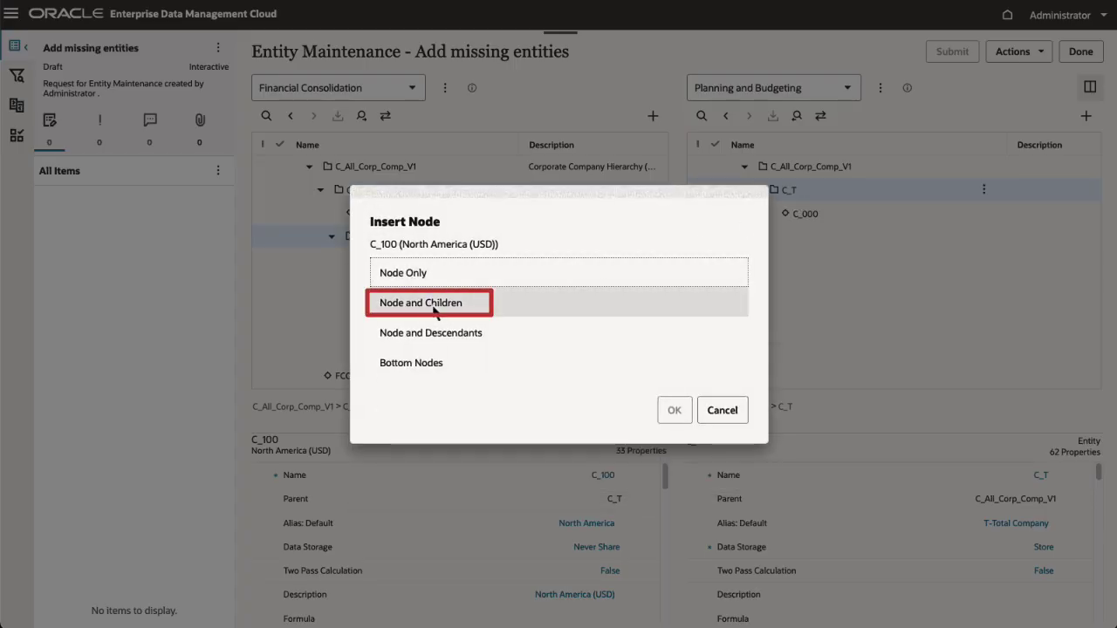
{"action": "left_click", "coordinate": [669, 413]}
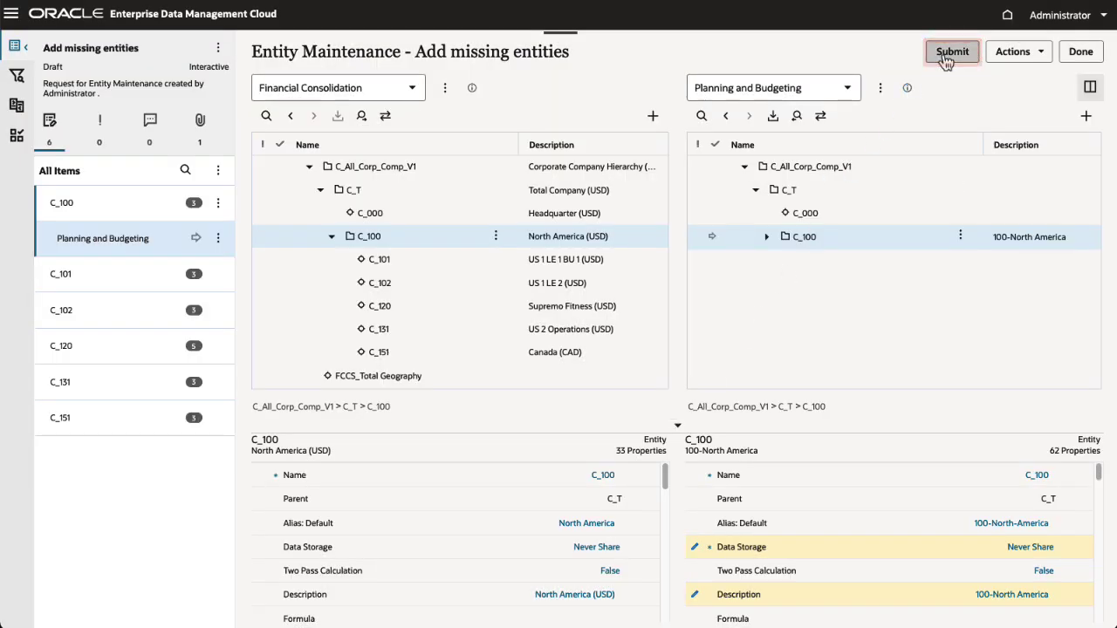
- Submit the "Add missing entities" request and return to the active view
{"action": "left_click", "coordinate": [942, 54]}
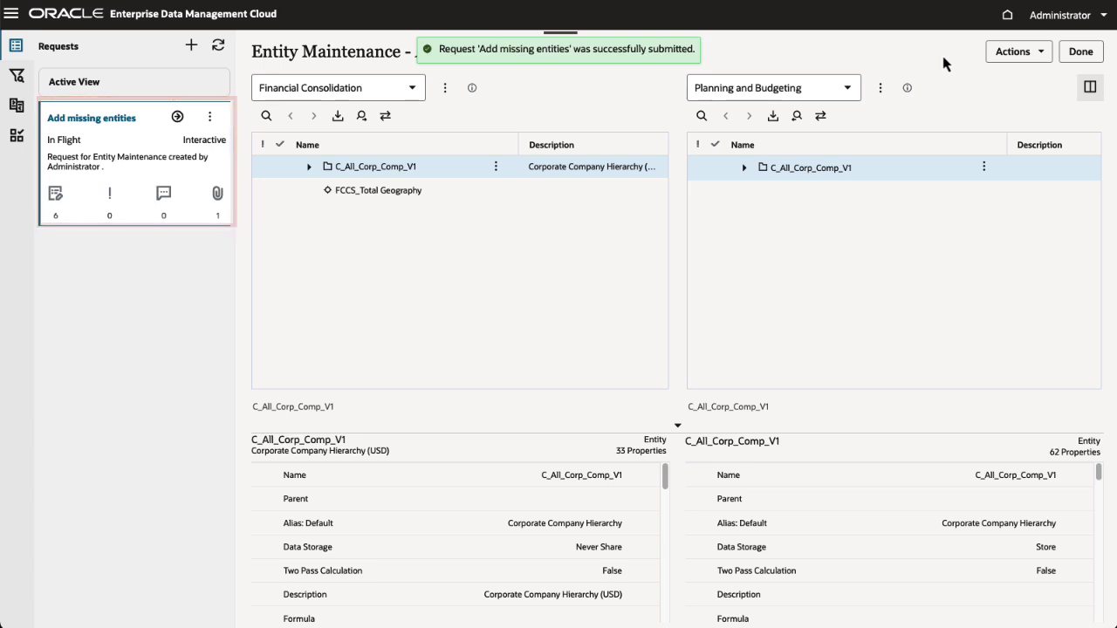
{"action": "left_click", "coordinate": [1081, 54]}
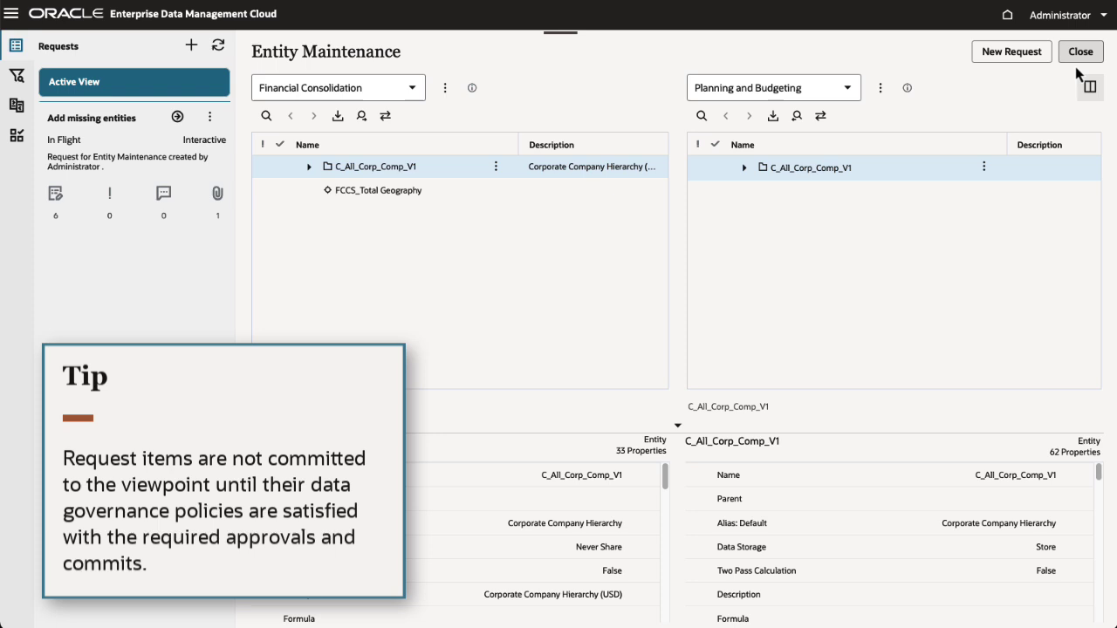
- Inspect the nodes under C_T in Planning and Budgeting and exit the side-by-side viewpoint layout
{"action": "left_click", "coordinate": [744, 169]}
{"action": "left_click", "coordinate": [755, 190]}
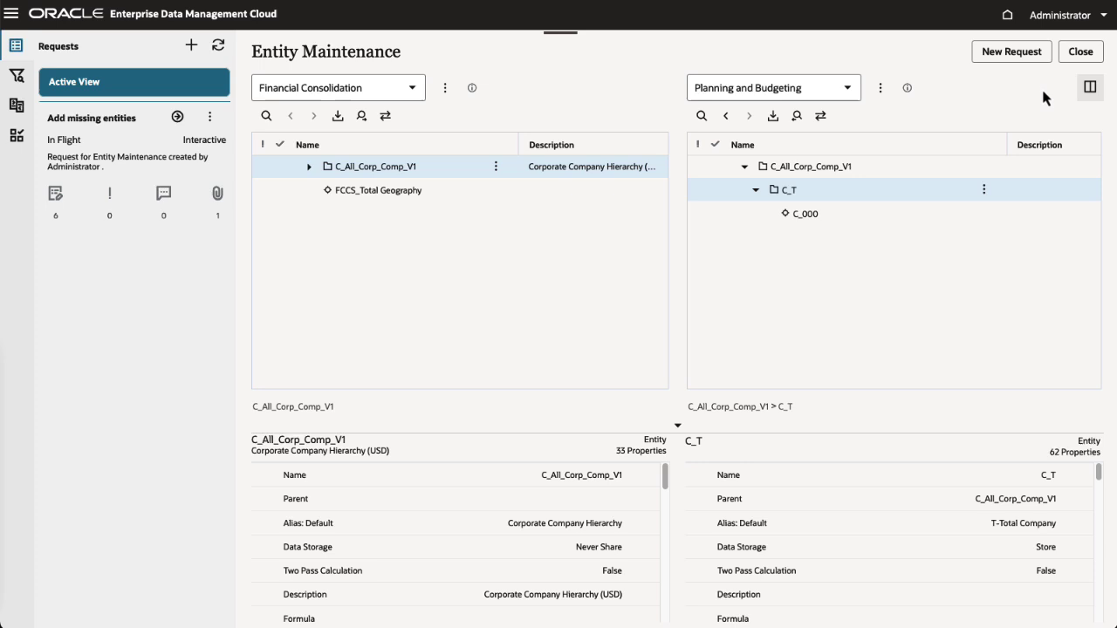
{"action": "left_click", "coordinate": [1090, 90]}
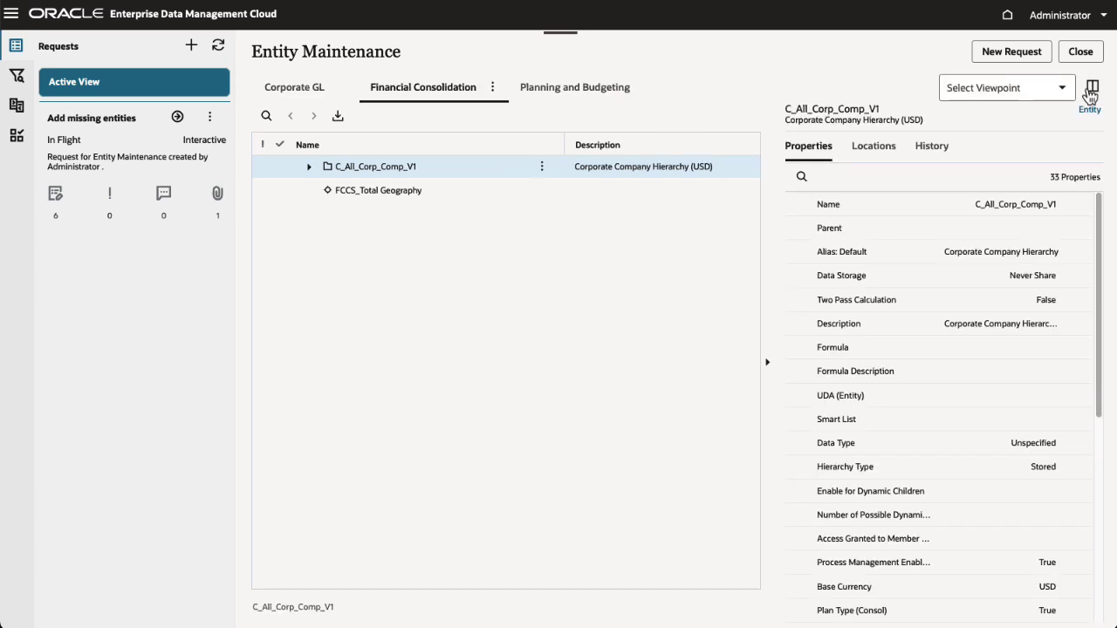
- Review the Financial Consolidation and Planning and Budgeting worksheets of the My Entity Maintenance workbook in Excel, and return to Enterprise Data Management
{"action": "left_click", "coordinate": [493, 89]}
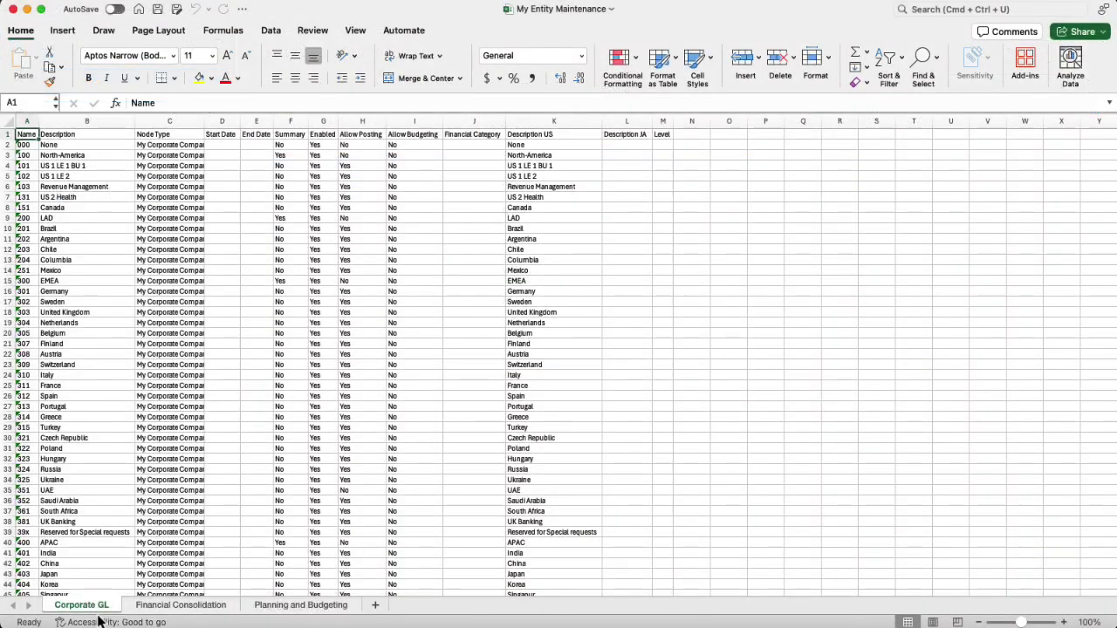
{"action": "left_click", "coordinate": [175, 606]}
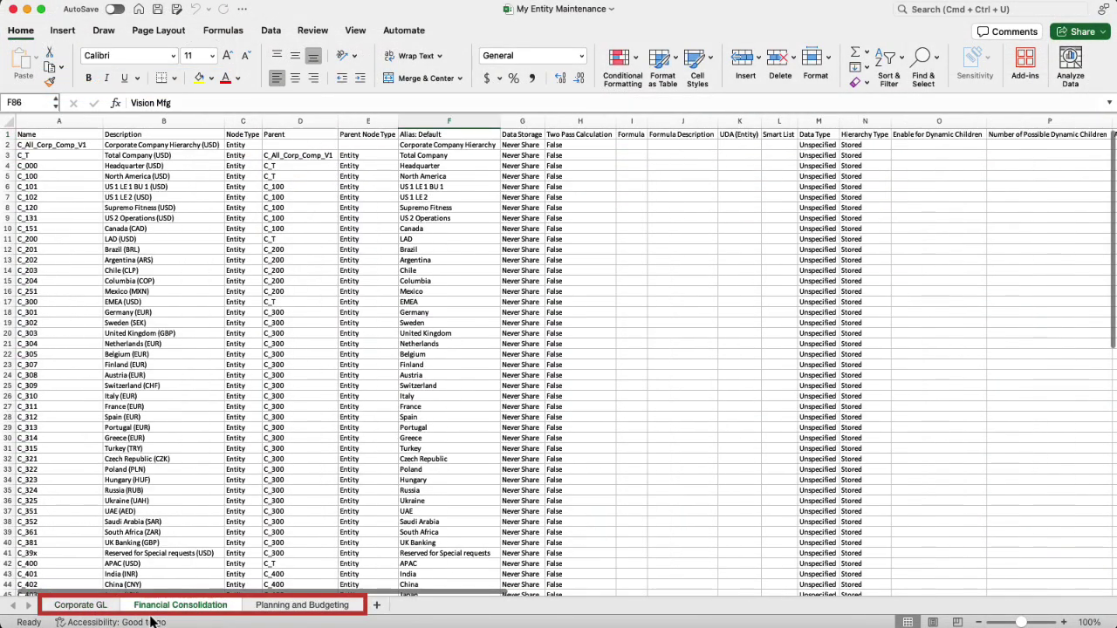
{"action": "left_click", "coordinate": [262, 606]}
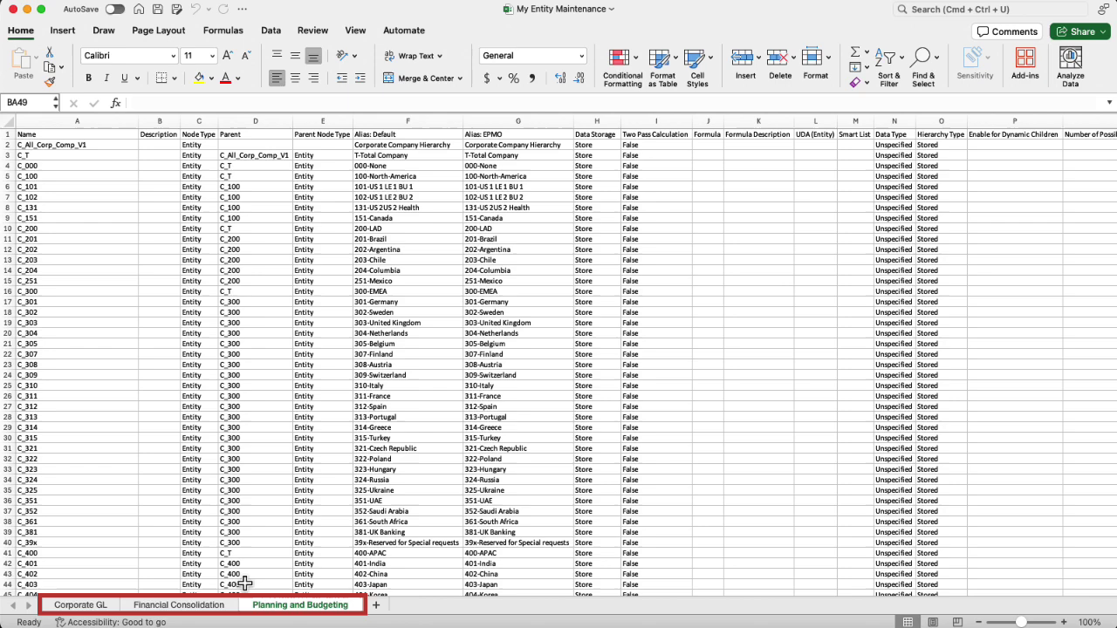
{"action": "left_click", "coordinate": [28, 10]}
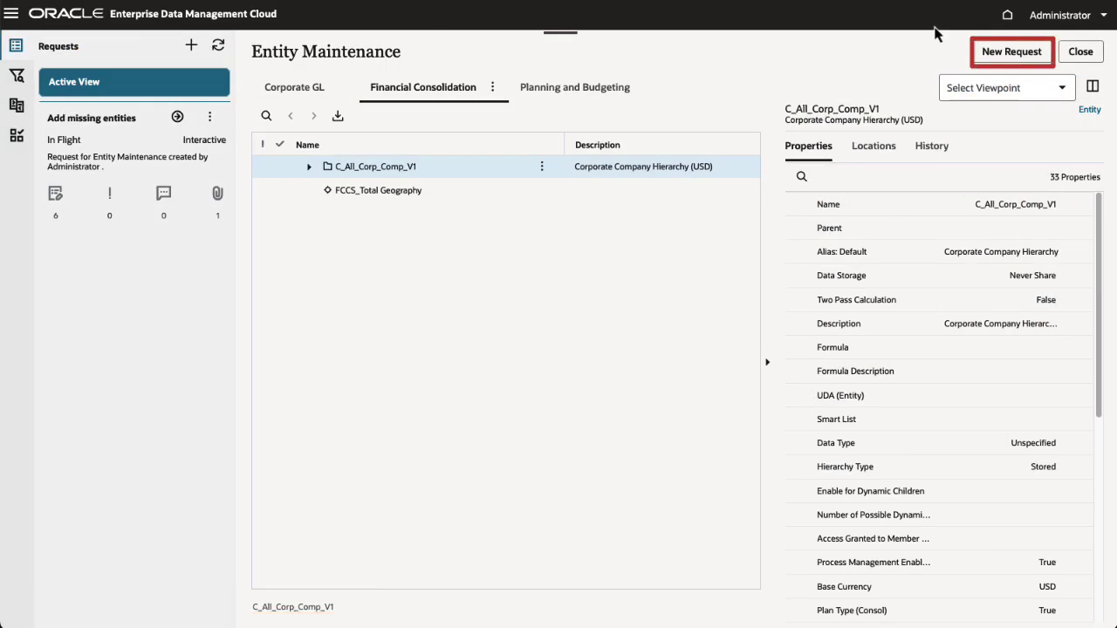
- Create another request in the Entity Maintenance view and title it "Load entities"
{"action": "left_click", "coordinate": [1010, 52]}
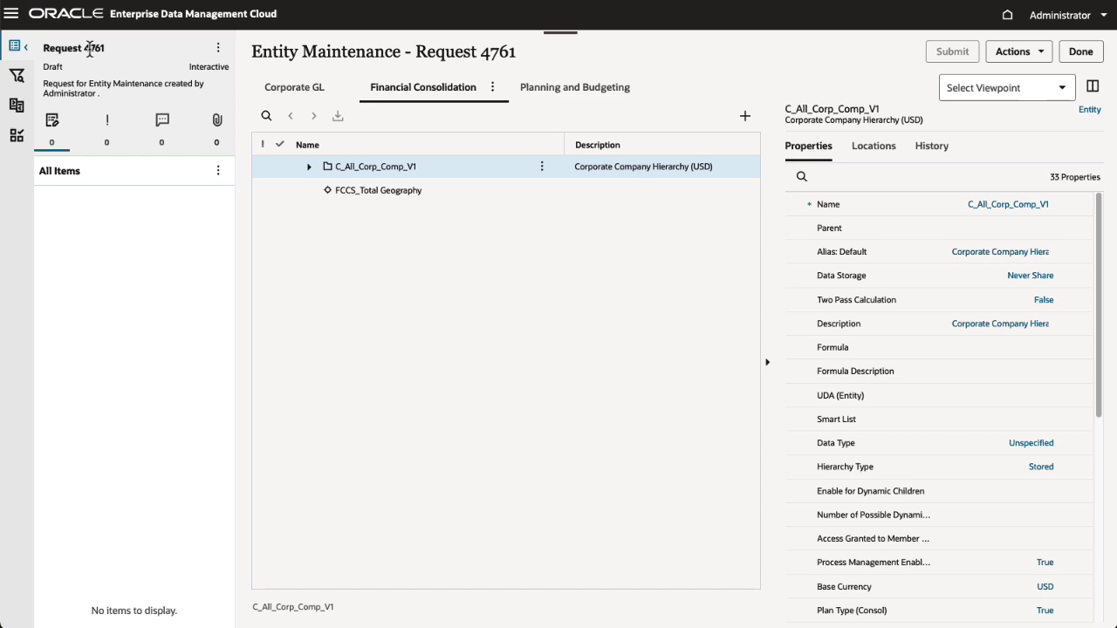
{"action": "left_click", "coordinate": [90, 48]}
{"action": "type", "text": "Load entities"}
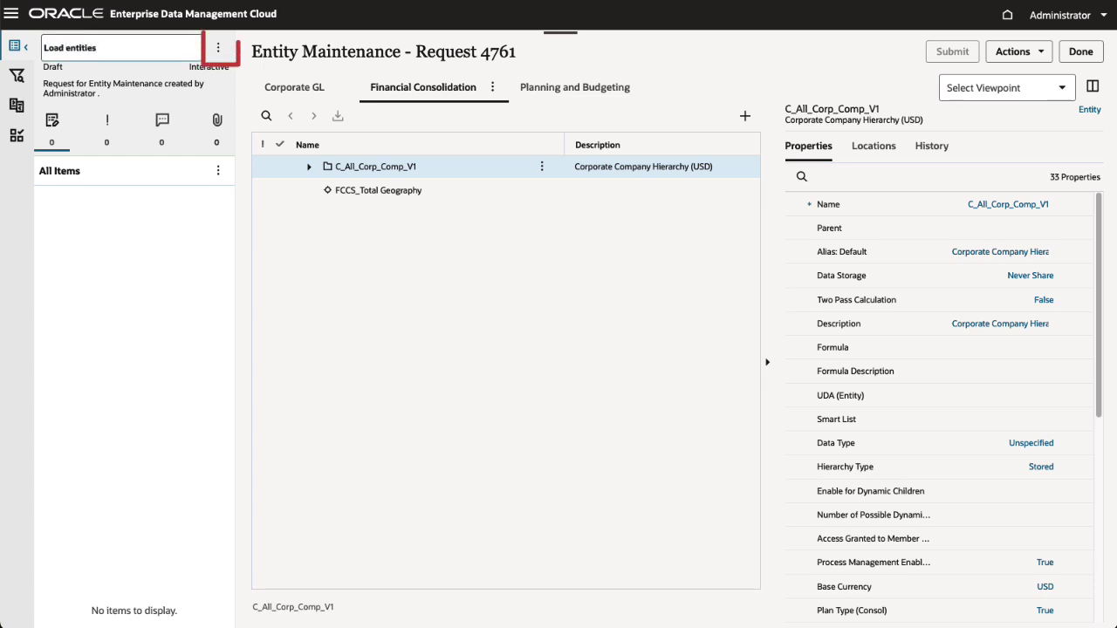
- Choose My Entity Maintenance.xlsx as the file for loading items into the "Load entities" request
{"action": "left_click", "coordinate": [218, 54]}
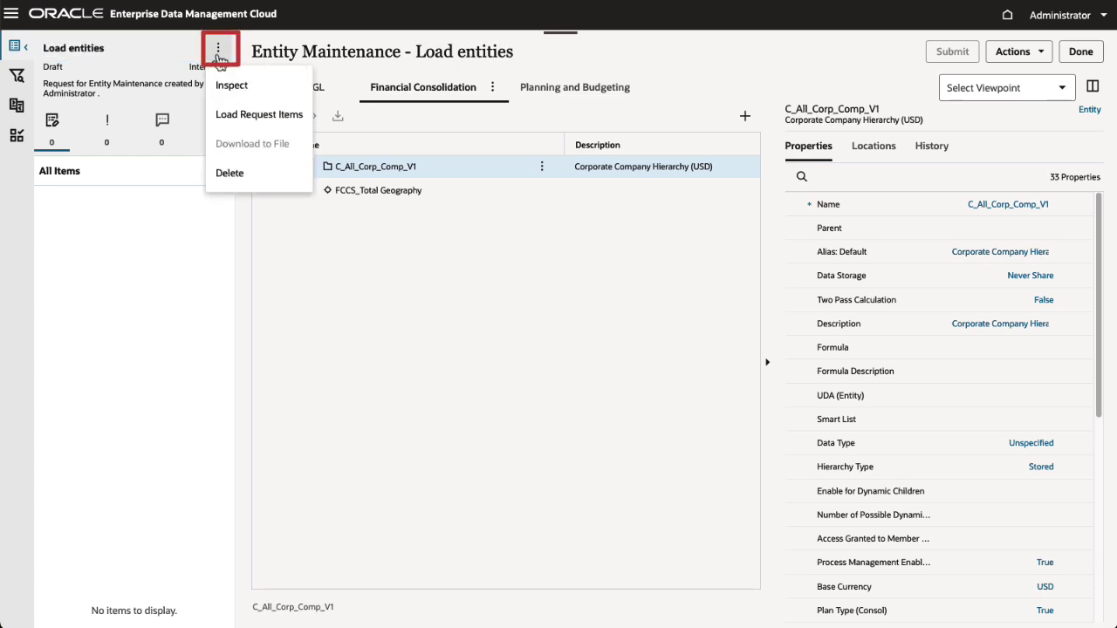
{"action": "left_click", "coordinate": [222, 115]}
{"action": "left_click_drag", "start_coordinate": [70, 344], "coordinate": [499, 337]}
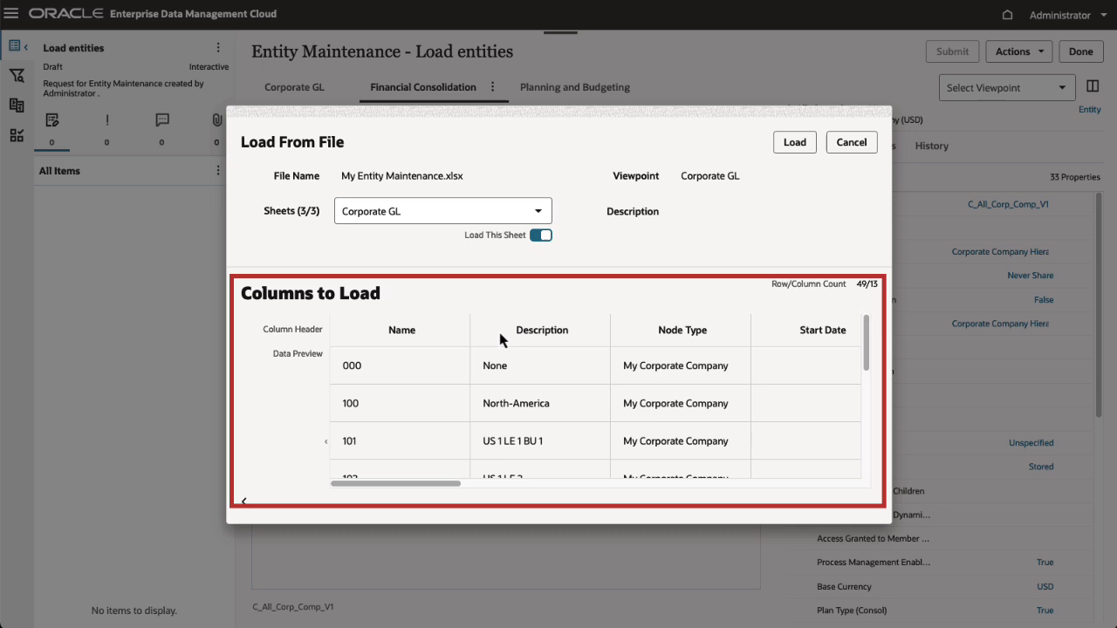
- Preview the Financial Consolidation sheet and load all three worksheets of the file into the request
{"action": "left_click", "coordinate": [539, 212]}
{"action": "left_click", "coordinate": [532, 275]}
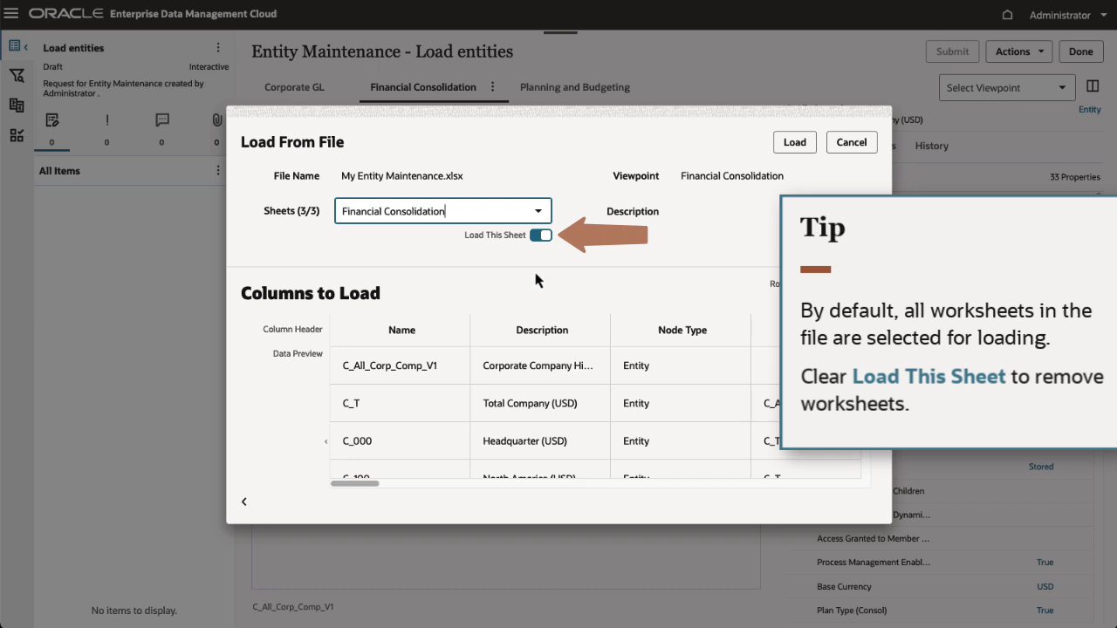
{"action": "left_click", "coordinate": [539, 212]}
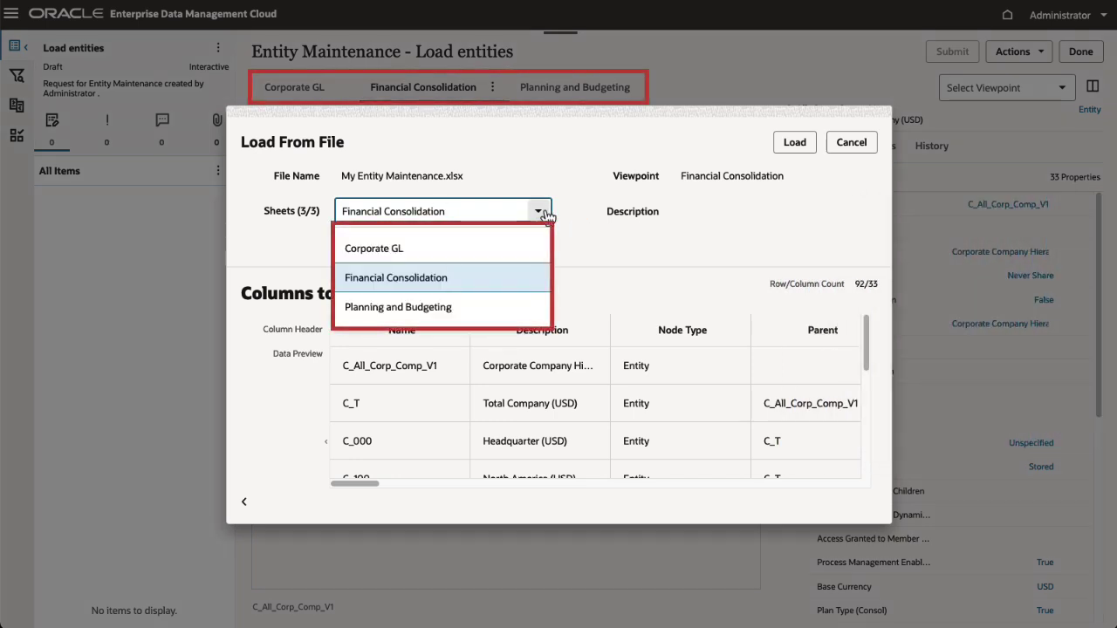
{"action": "left_click", "coordinate": [542, 211]}
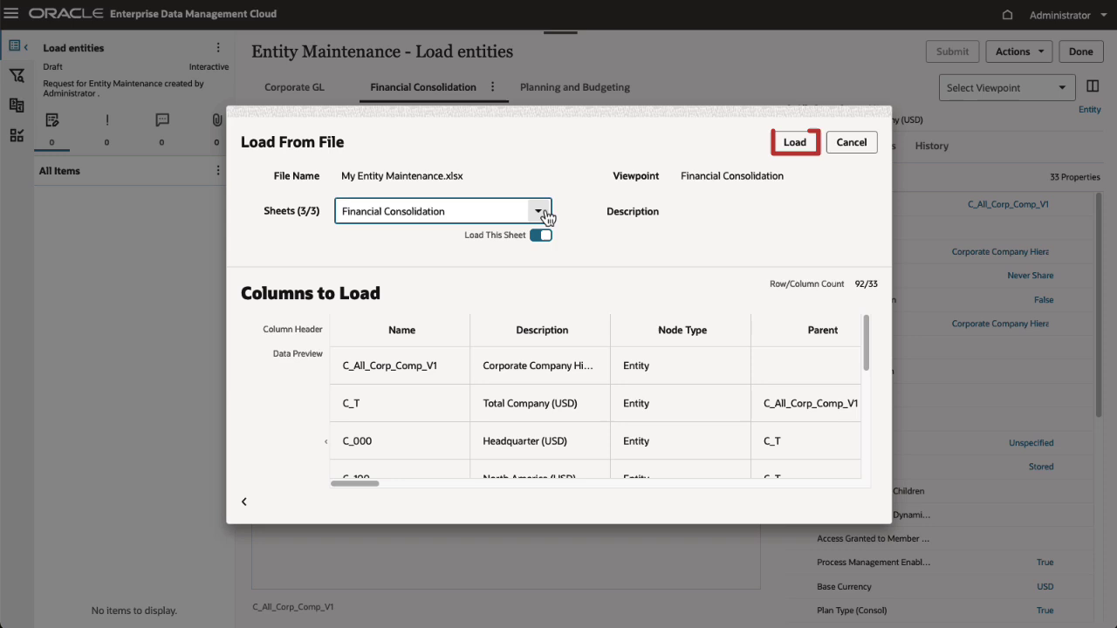
{"action": "left_click", "coordinate": [794, 143]}
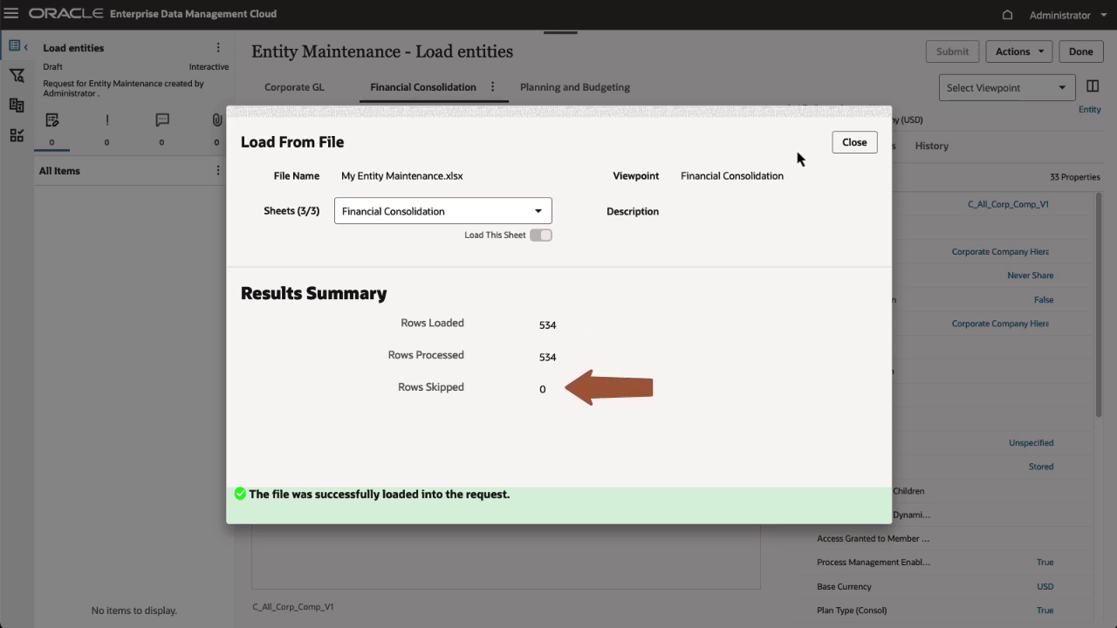
{"action": "left_click", "coordinate": [841, 156]}
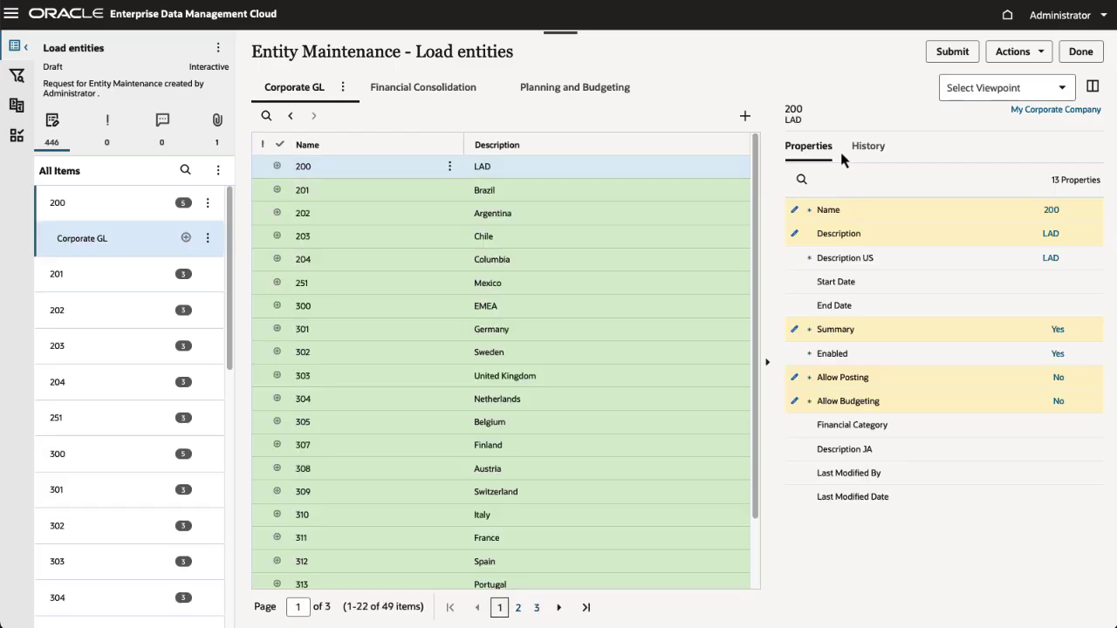
- Review the loaded nodes in the Financial Consolidation and Planning and Budgeting viewpoints
{"action": "left_click", "coordinate": [452, 93]}
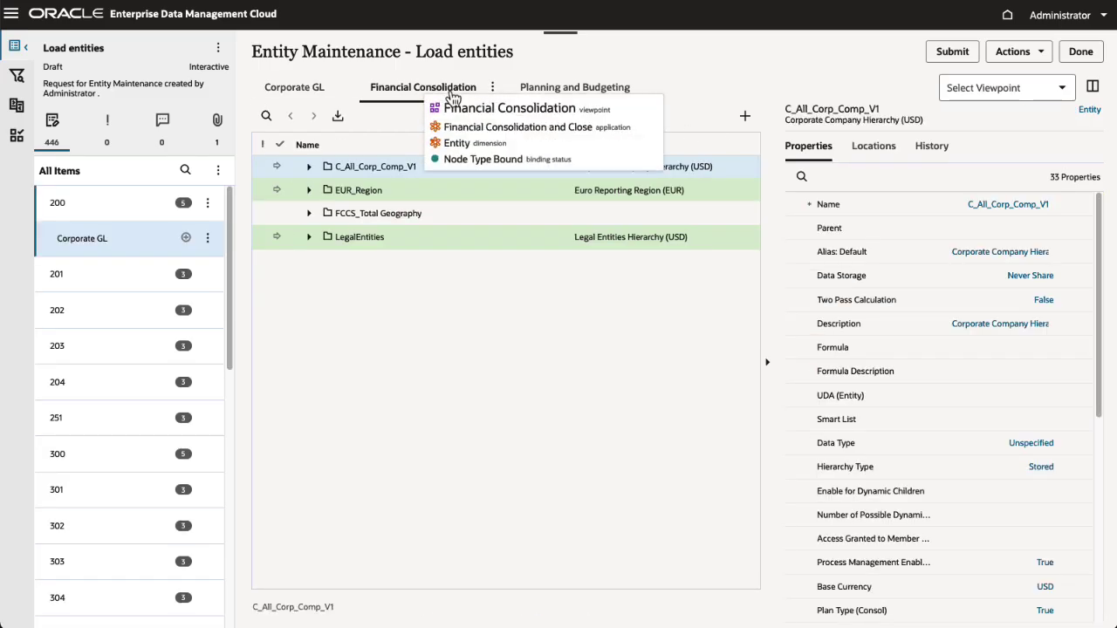
{"action": "left_click", "coordinate": [553, 91]}
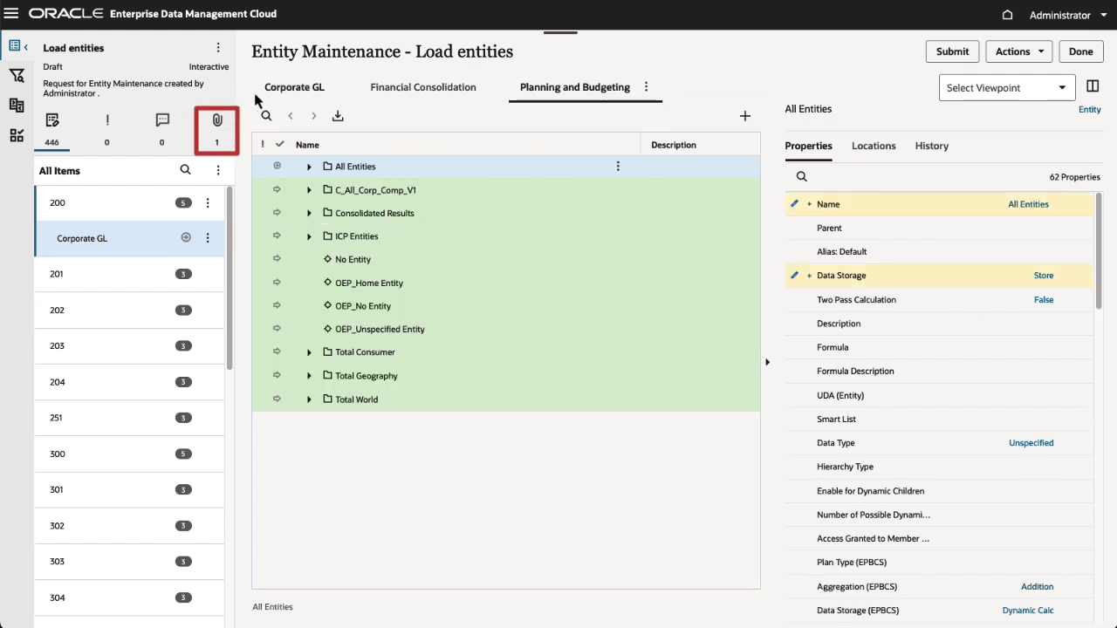
- Open the request's attached My Entity Maintenance.xlsx file in Excel and examine its Status and Message columns
{"action": "left_click", "coordinate": [219, 126]}
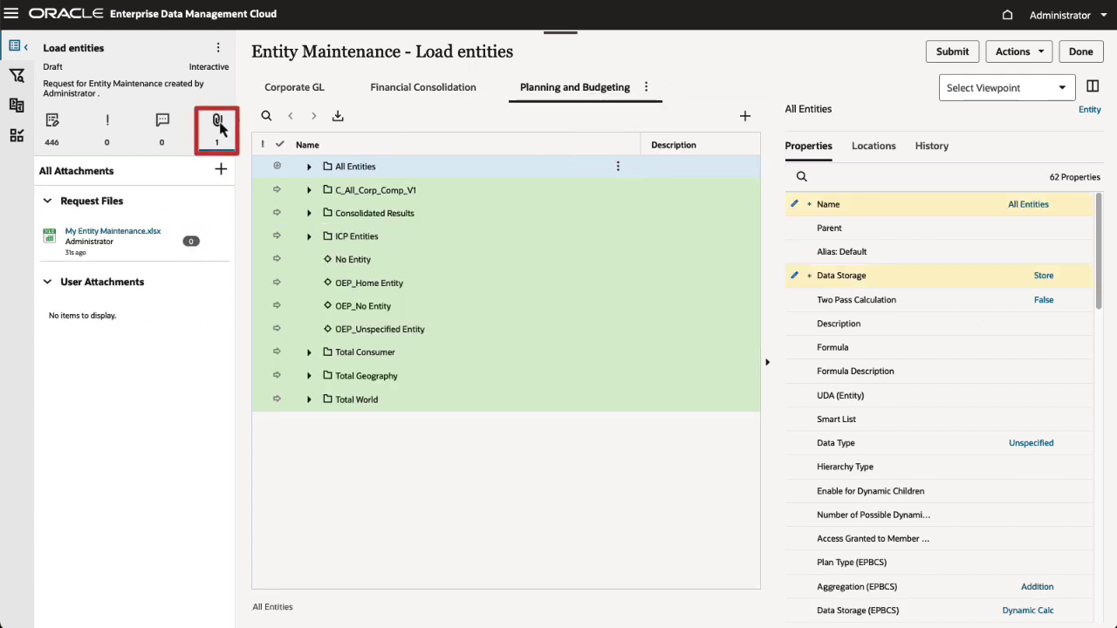
{"action": "left_click", "coordinate": [142, 233]}
{"action": "left_click", "coordinate": [647, 380]}
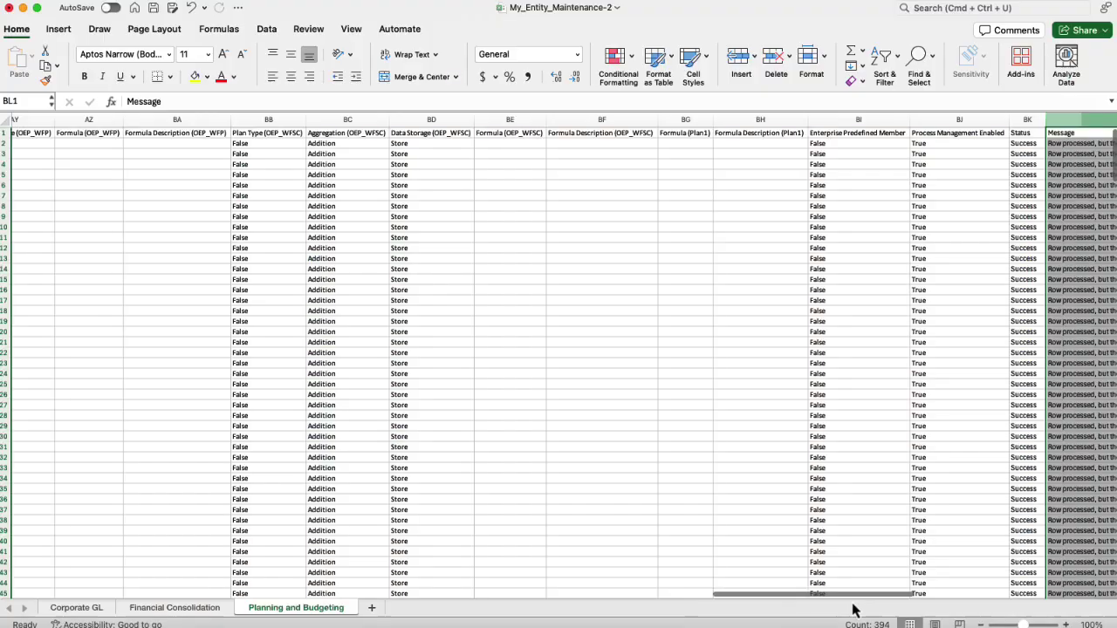
{"action": "left_click_drag", "start_coordinate": [853, 609], "coordinate": [968, 605]}
{"action": "left_click", "coordinate": [429, 144]}
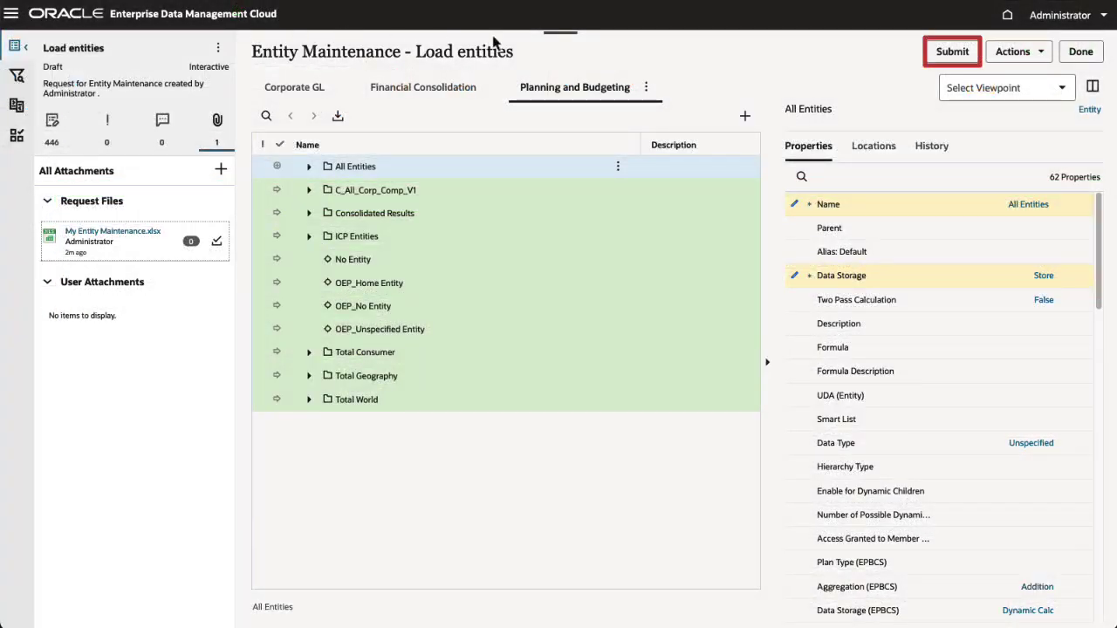
- Submit the "Load entities" request and return to the active view
{"action": "left_click", "coordinate": [944, 54]}
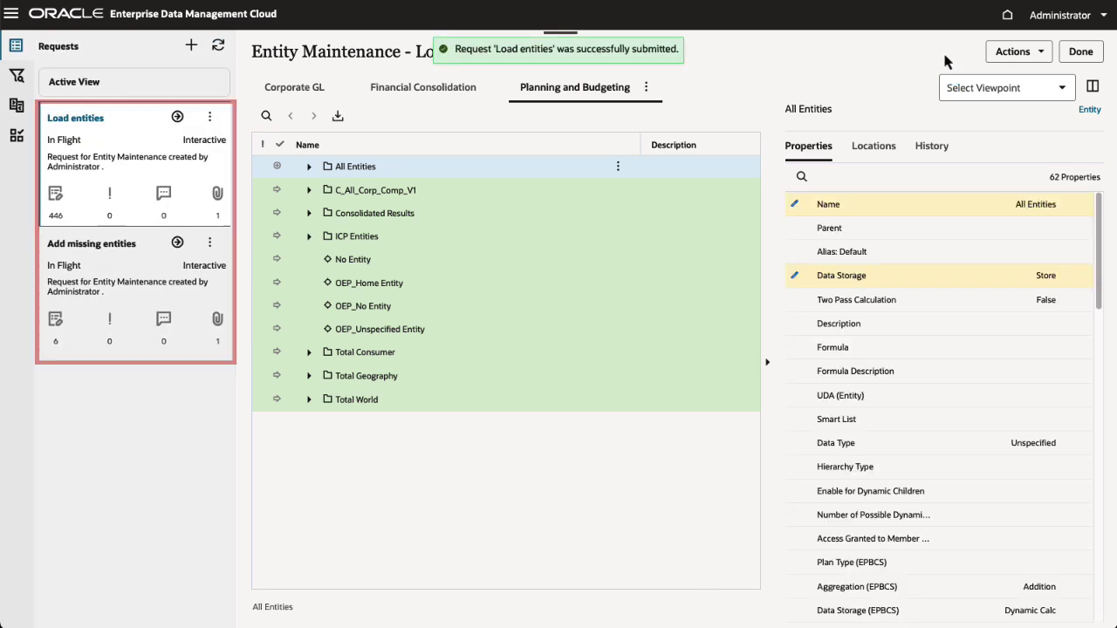
{"action": "left_click", "coordinate": [1073, 54]}
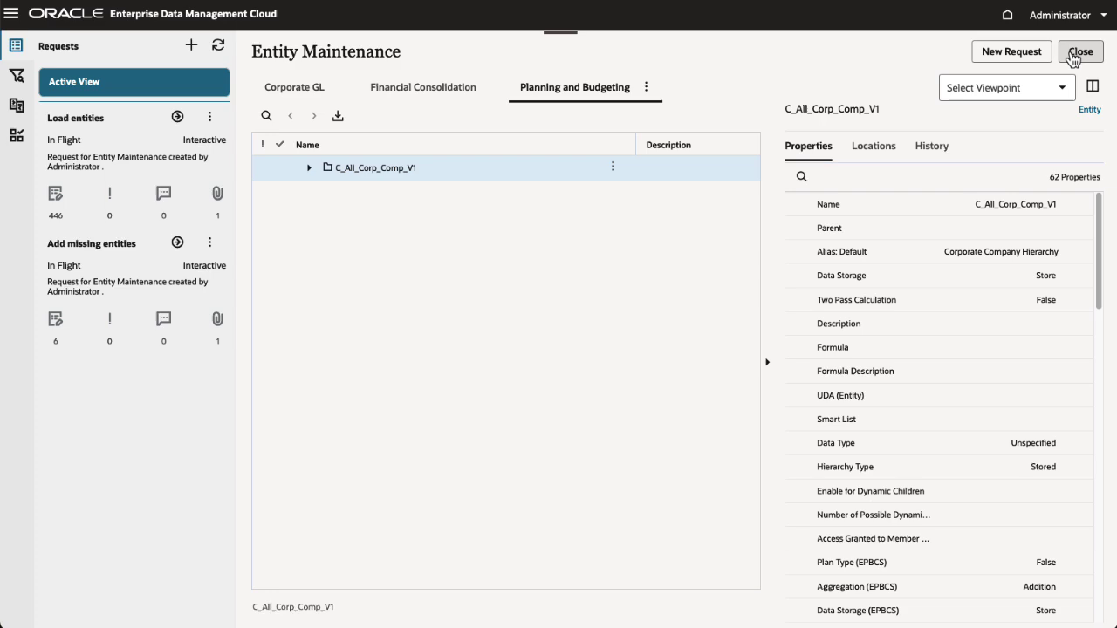
- Close the Entity Maintenance view and open the Request Activity list
{"action": "left_click", "coordinate": [1071, 52]}
{"action": "left_click", "coordinate": [164, 58]}
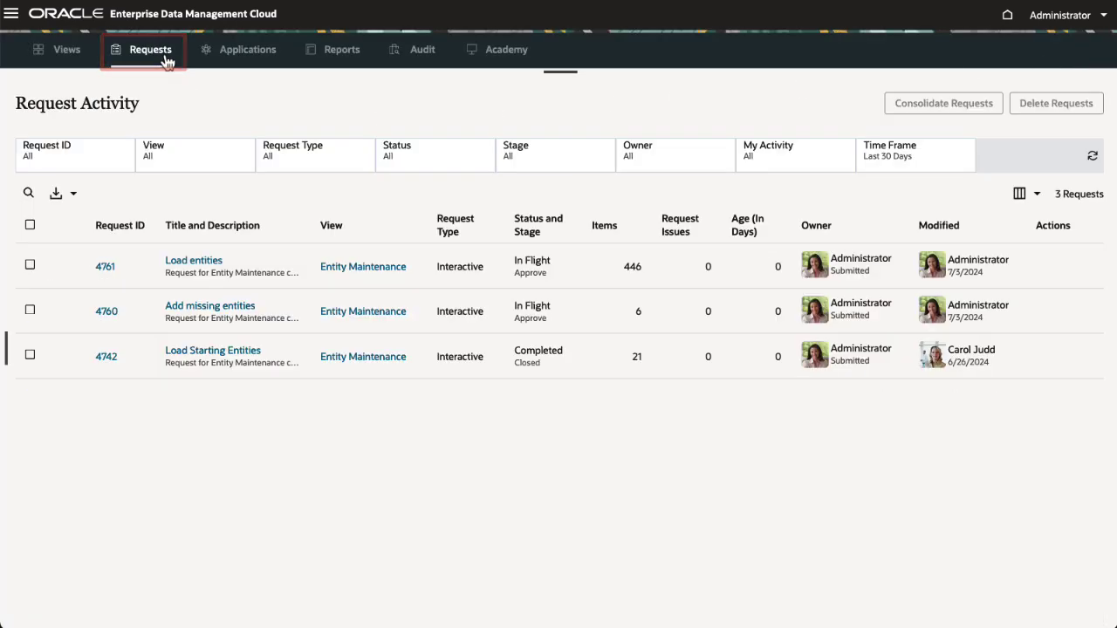
- Inspect the "Load entities" request and examine the detailed actions of node 200 and the options for its add action
{"action": "left_click", "coordinate": [1051, 270]}
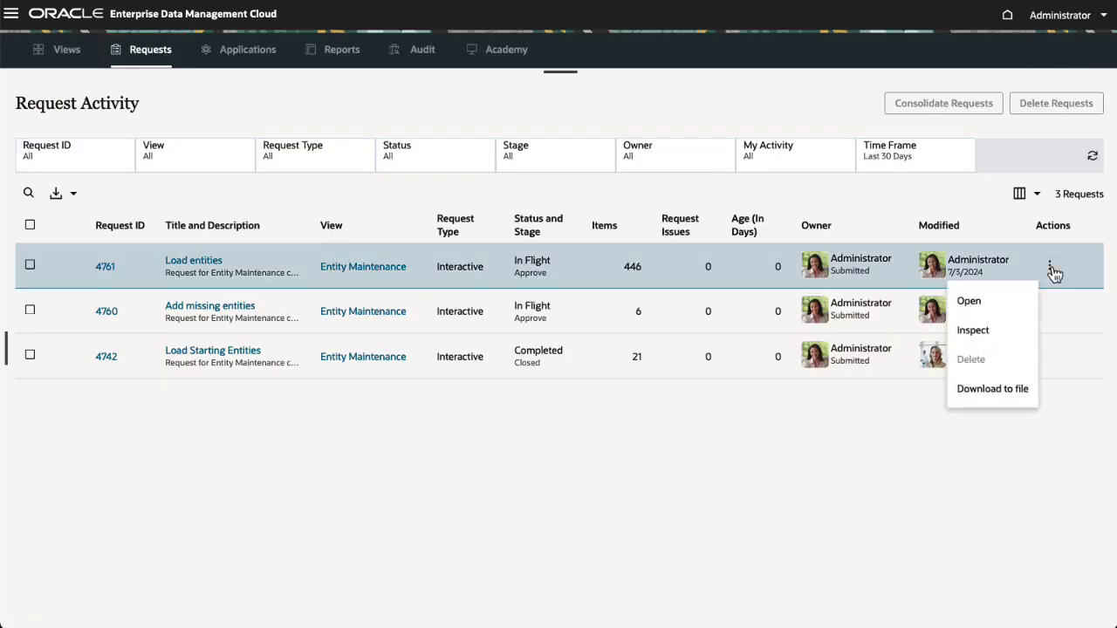
{"action": "left_click", "coordinate": [1012, 332]}
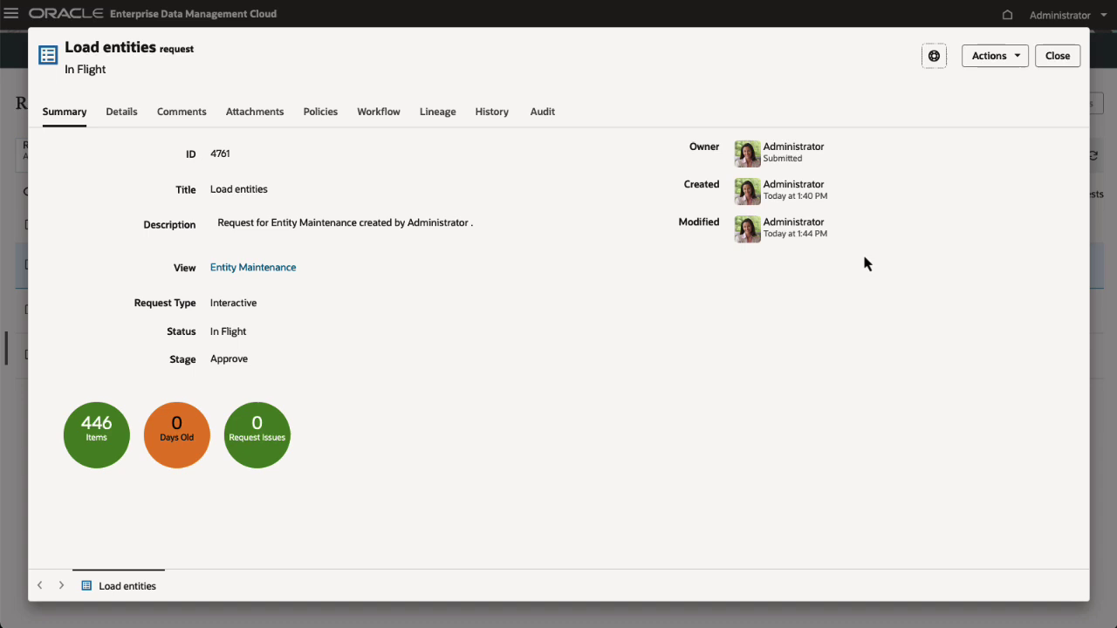
{"action": "left_click", "coordinate": [127, 122]}
{"action": "left_click", "coordinate": [62, 237]}
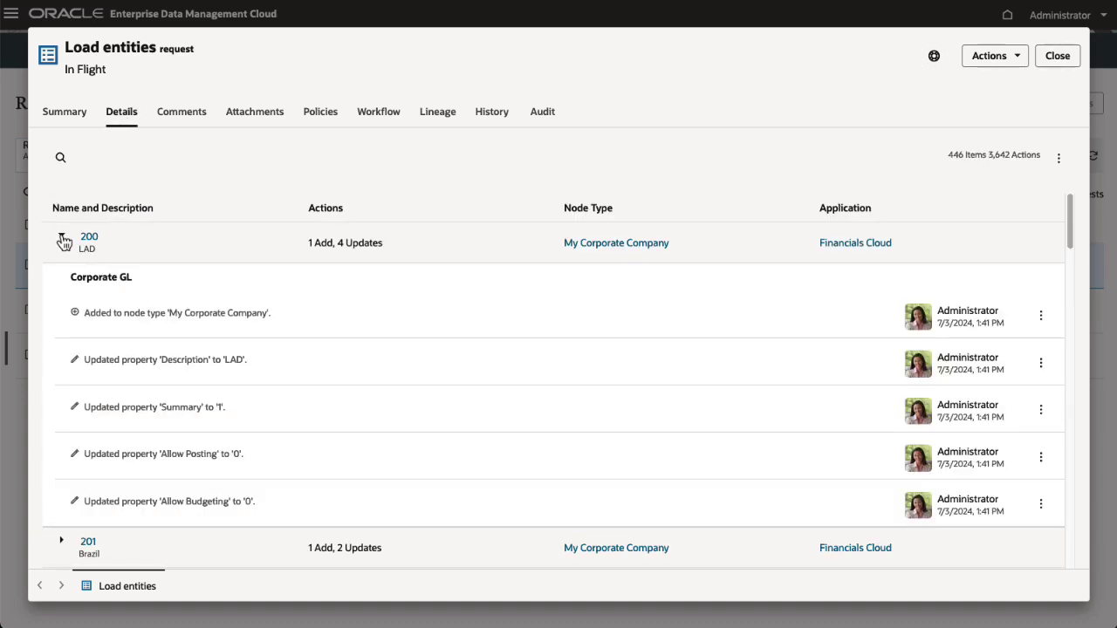
{"action": "left_click", "coordinate": [1041, 322]}
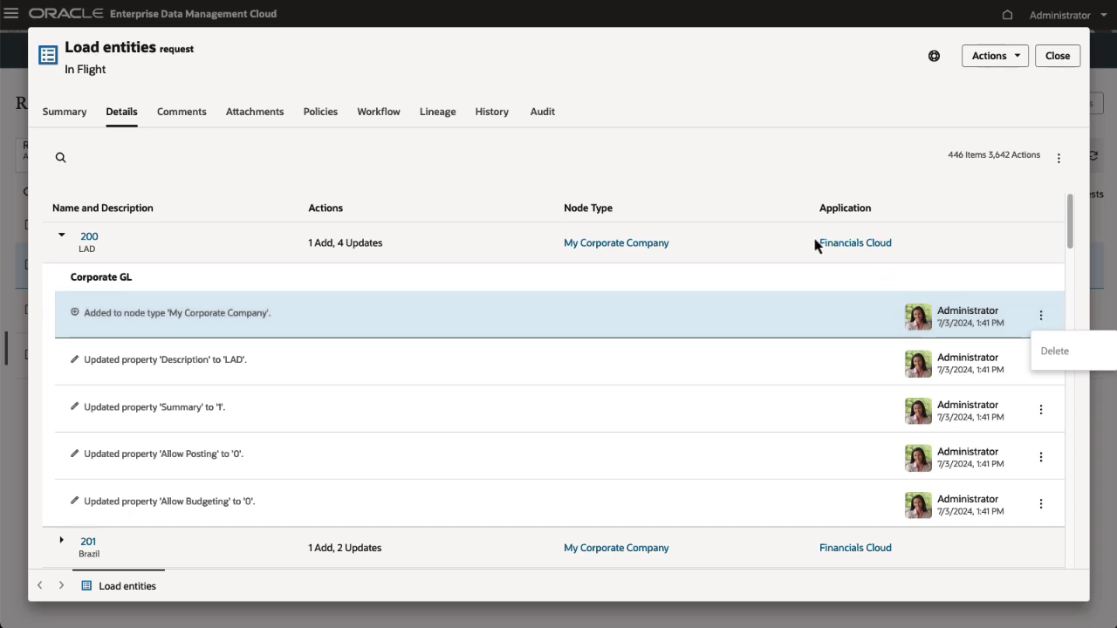
- Review the "Load entities" request's comments, attachments, policies, workflow, lineage, history and audit information, and close the inspector
{"action": "left_click", "coordinate": [174, 117]}
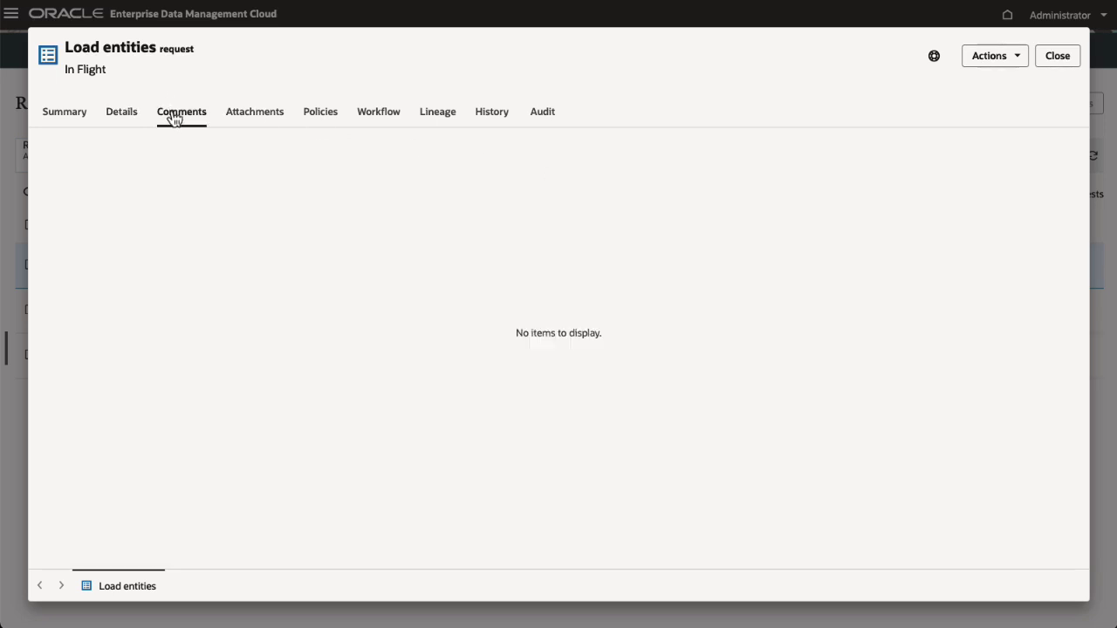
{"action": "left_click", "coordinate": [248, 123]}
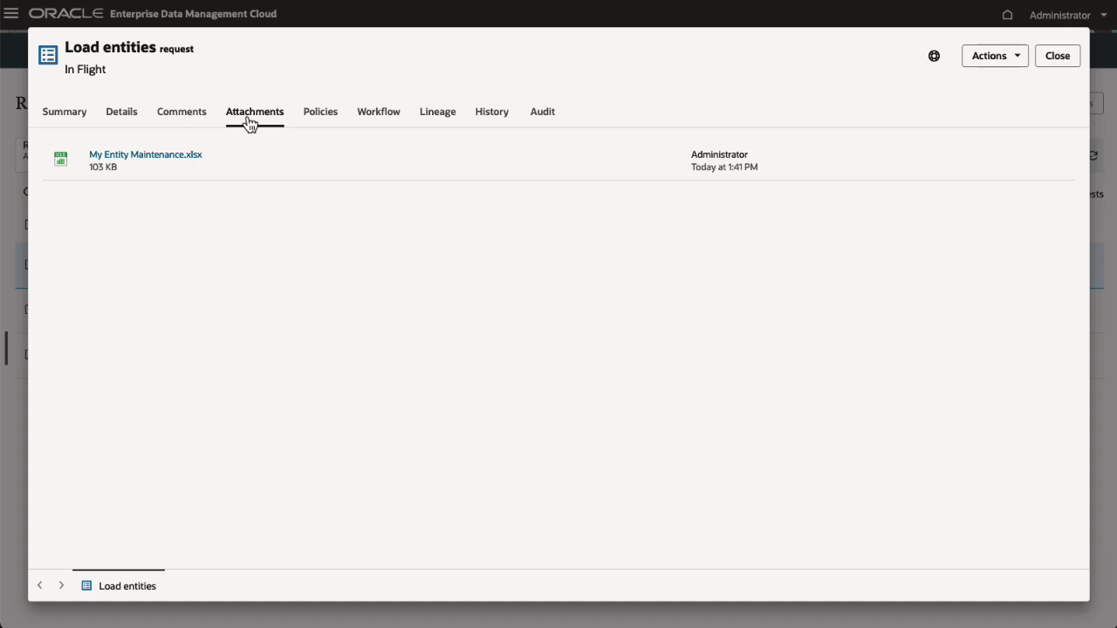
{"action": "left_click", "coordinate": [315, 121]}
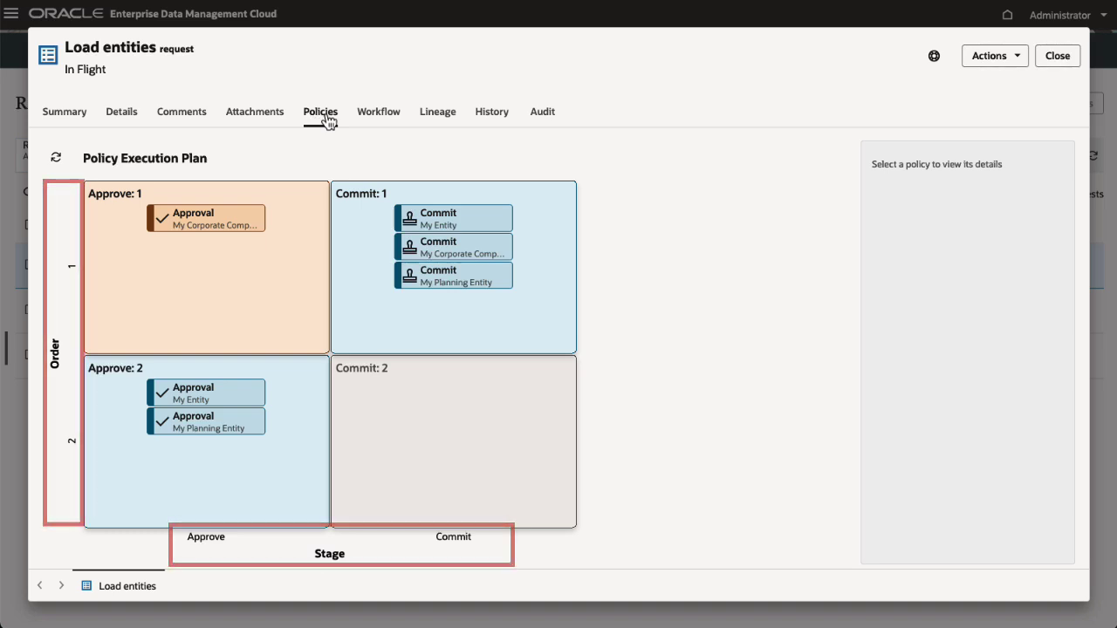
{"action": "left_click", "coordinate": [361, 120]}
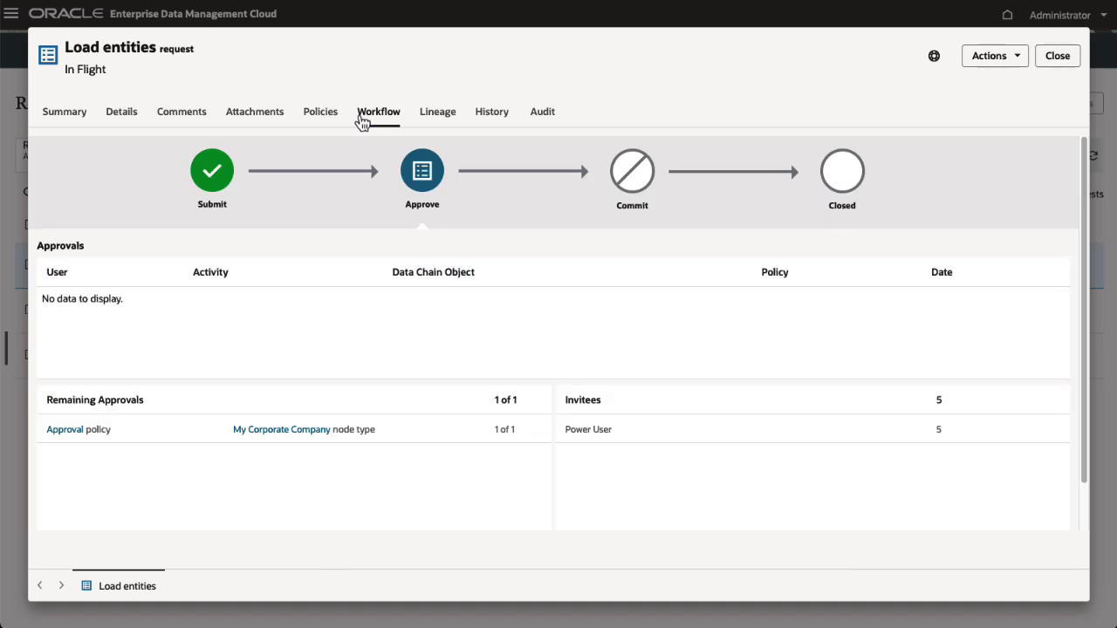
{"action": "left_click", "coordinate": [437, 120]}
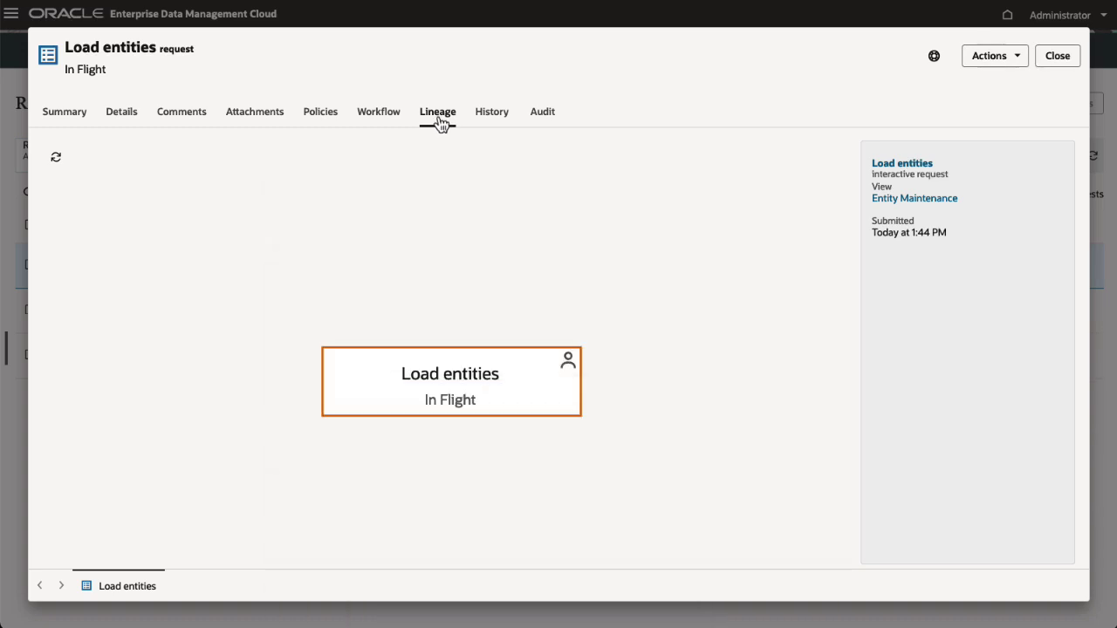
{"action": "left_click", "coordinate": [493, 118]}
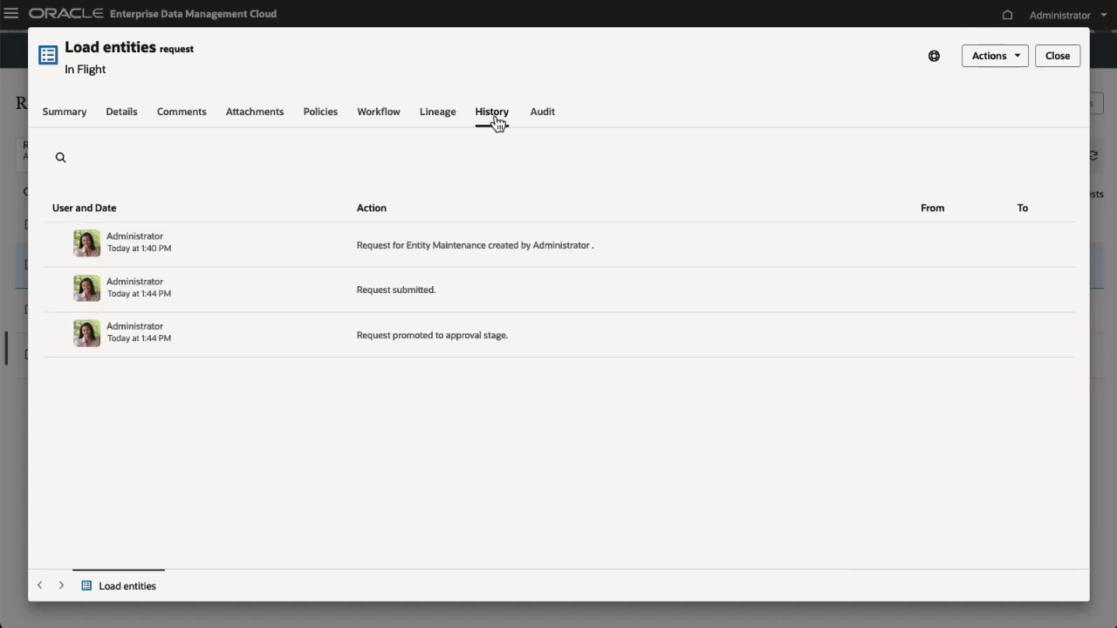
{"action": "left_click", "coordinate": [538, 122]}
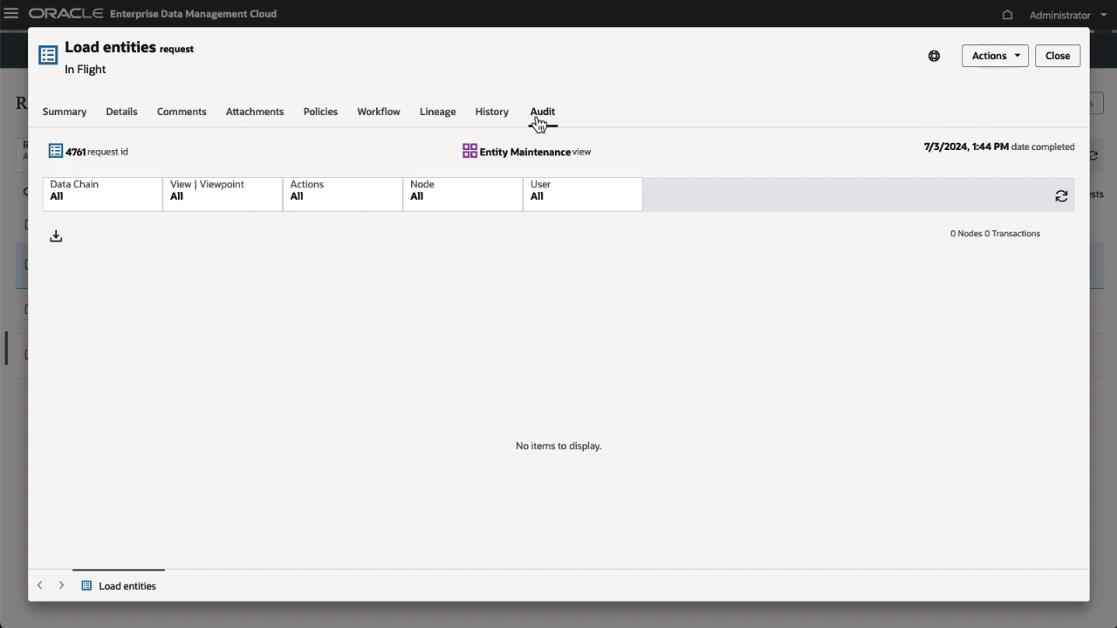
{"action": "left_click", "coordinate": [1054, 58]}
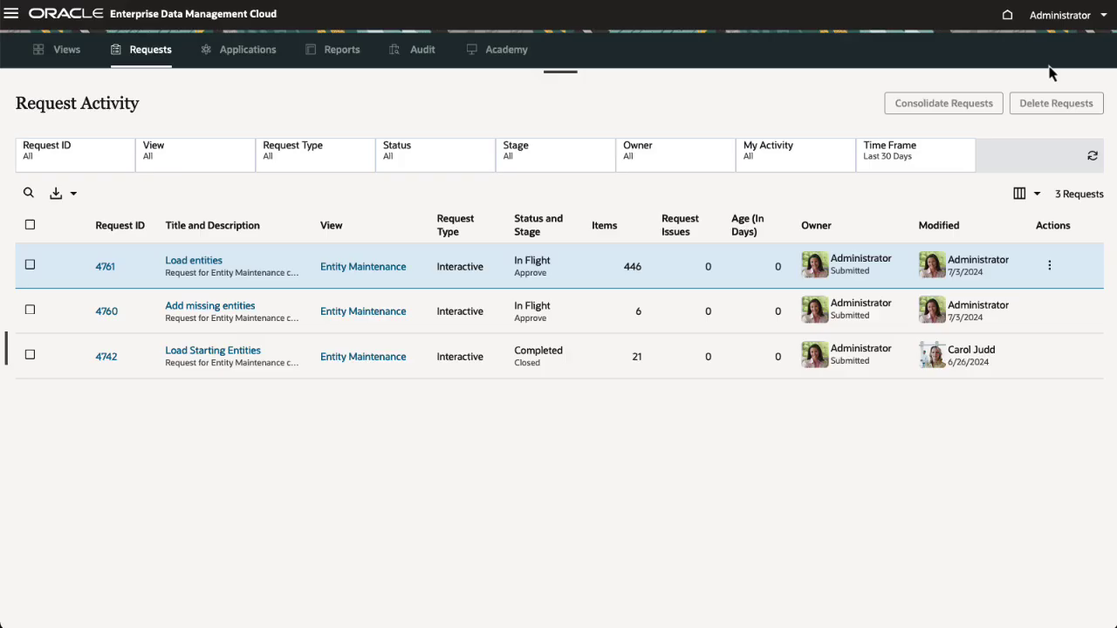
- Filter the Request Activity list to requests with the In Flight status
{"action": "left_click", "coordinate": [413, 159]}
{"action": "left_click", "coordinate": [305, 275]}
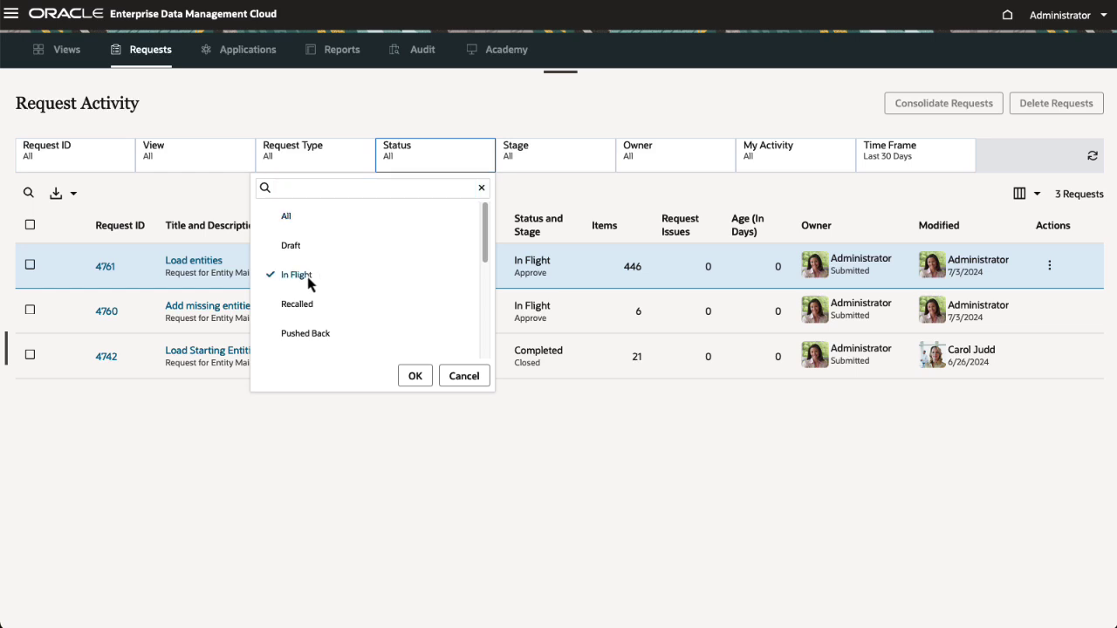
{"action": "left_click", "coordinate": [408, 379]}
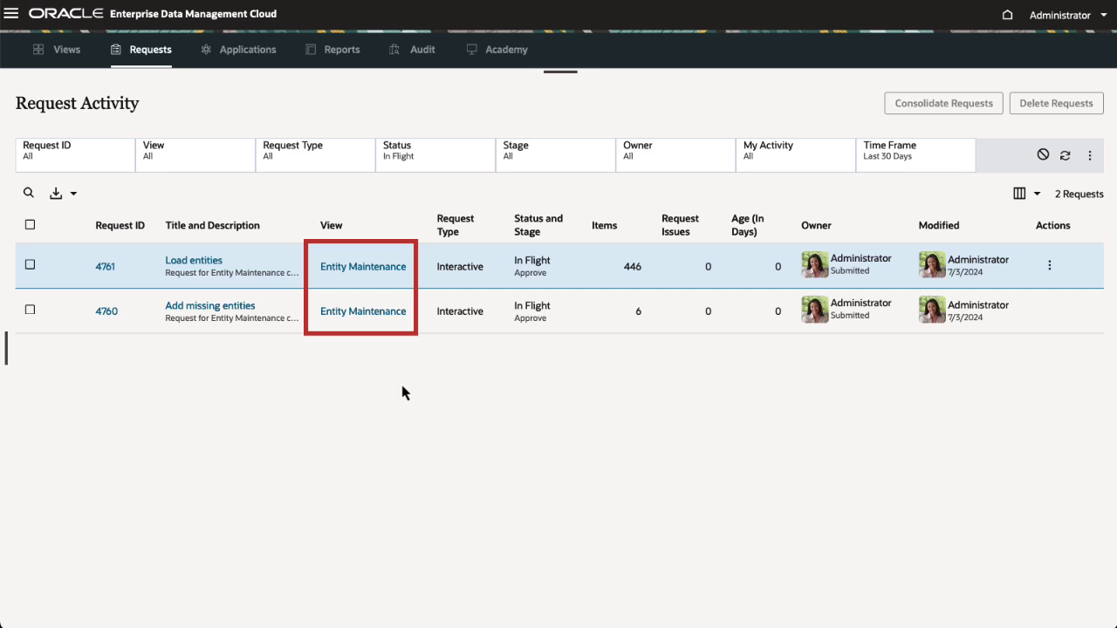
- Consolidate the "Load entities" and "Add missing entities" requests into one, adding the original submitters as collaborators
{"action": "left_click", "coordinate": [30, 266]}
{"action": "left_click", "coordinate": [30, 309]}
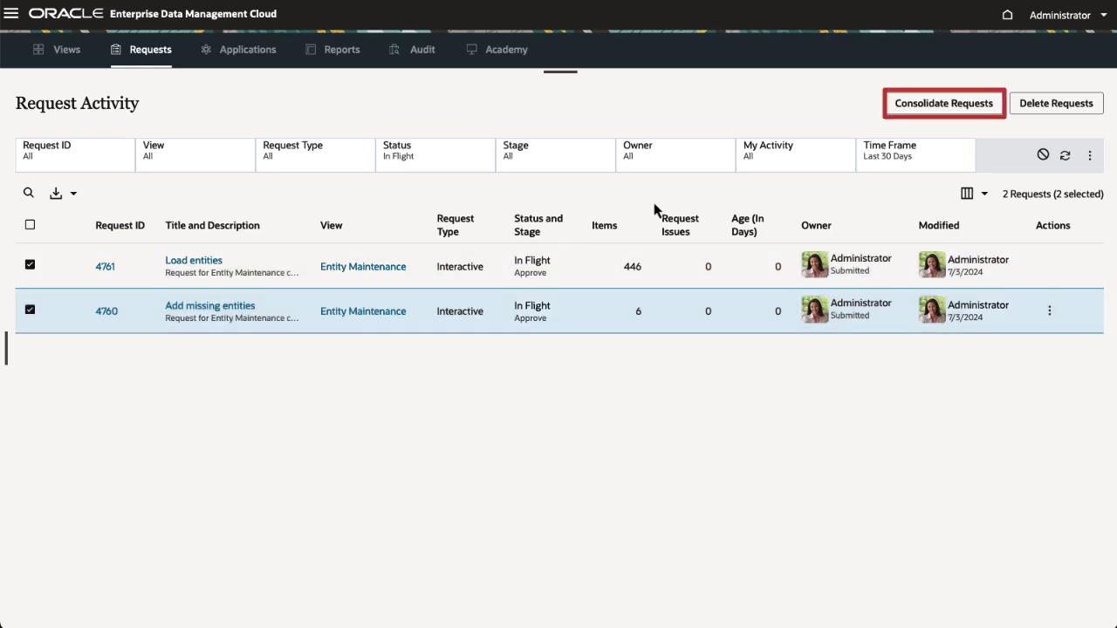
{"action": "left_click", "coordinate": [923, 112]}
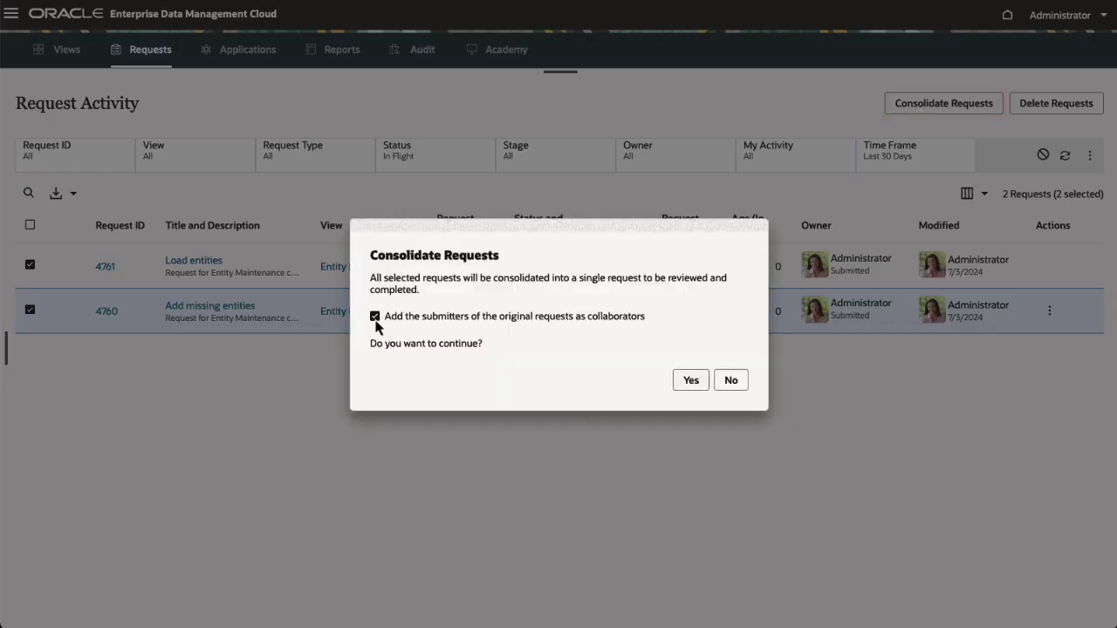
{"action": "left_click", "coordinate": [686, 384]}
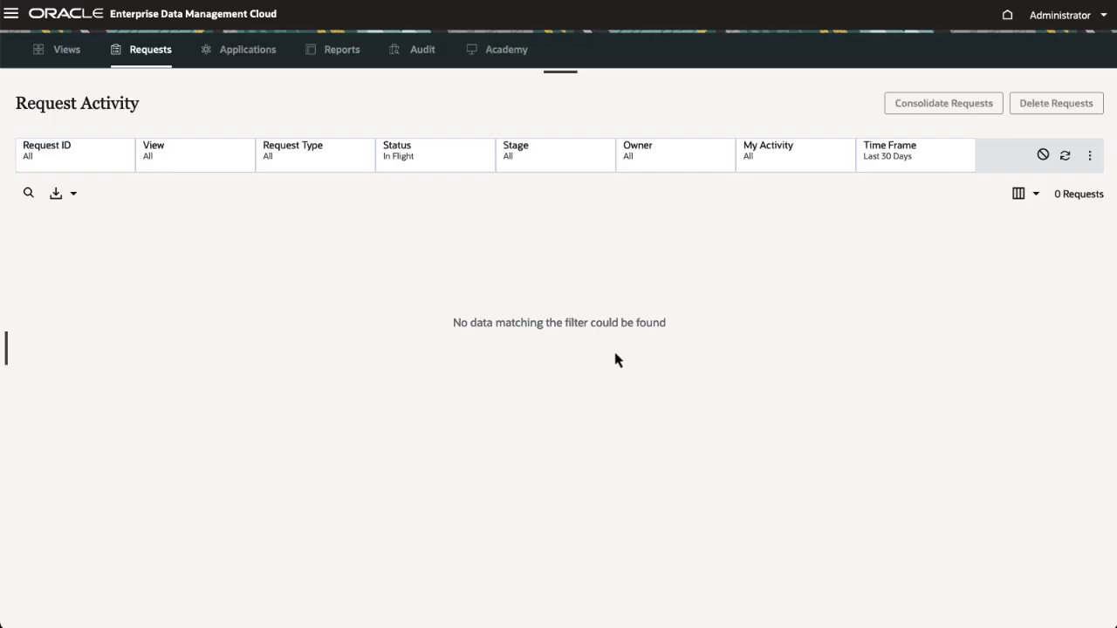
- Set the Request Activity status filter to All
{"action": "left_click", "coordinate": [395, 166]}
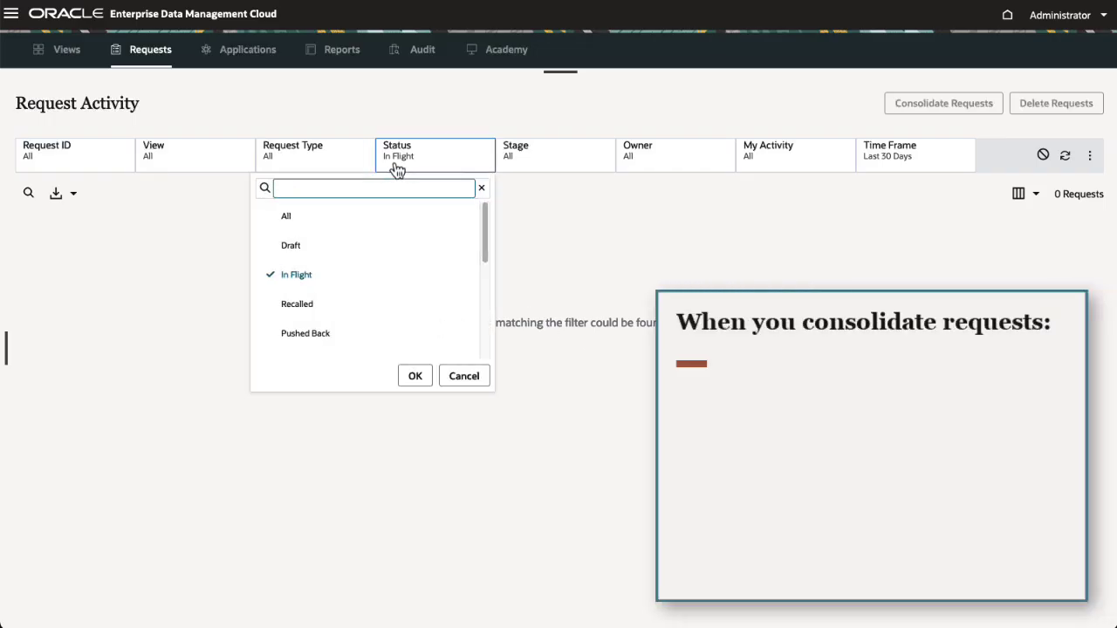
{"action": "left_click", "coordinate": [288, 216]}
{"action": "left_click", "coordinate": [415, 376]}
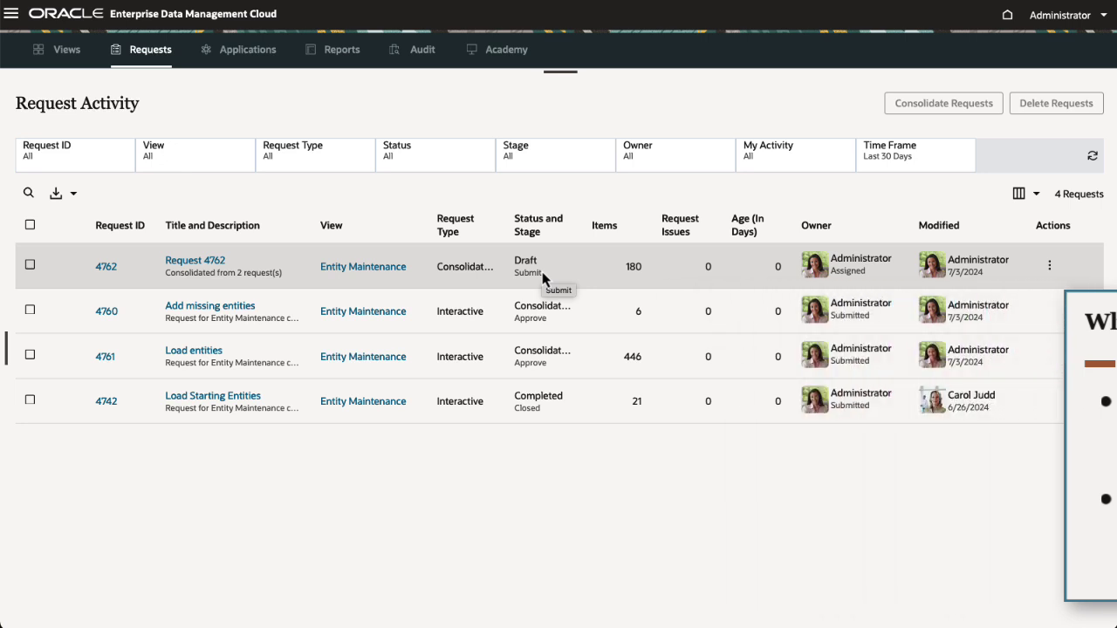
- Inspect the draft consolidated request, examine which requests it was consolidated from, and close the inspector
{"action": "left_click", "coordinate": [1050, 267]}
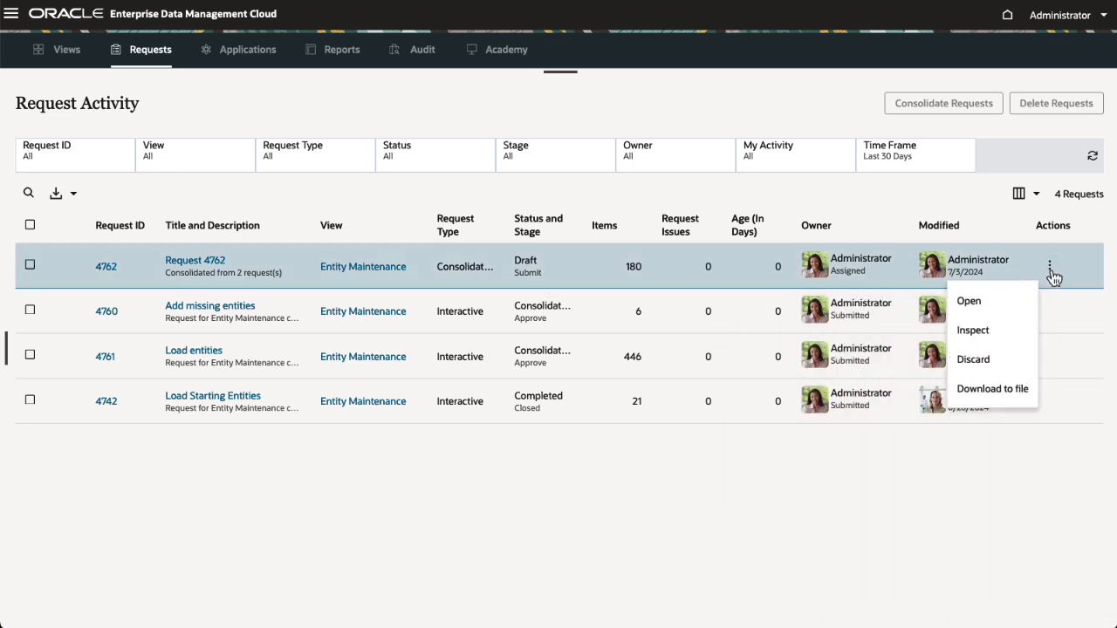
{"action": "left_click", "coordinate": [1005, 331]}
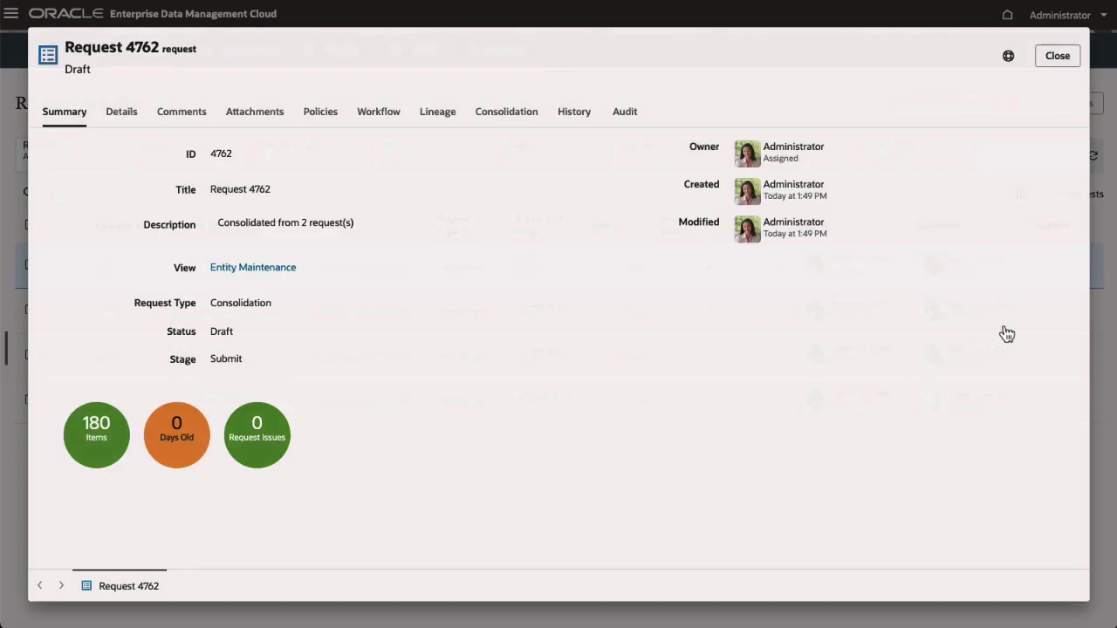
{"action": "left_click", "coordinate": [517, 116]}
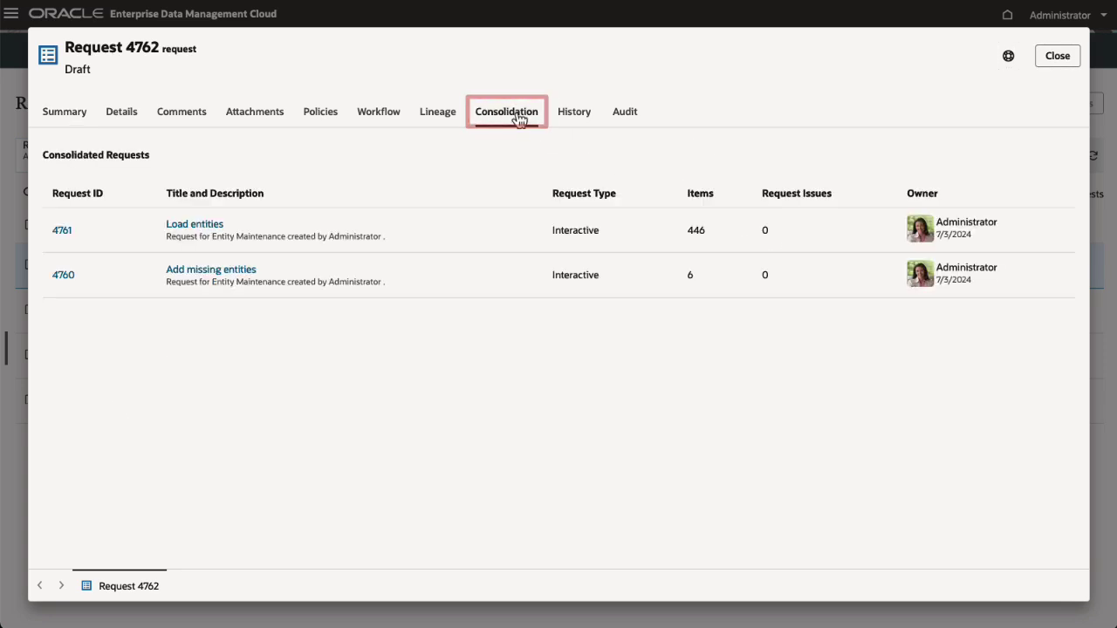
{"action": "left_click", "coordinate": [1053, 60]}
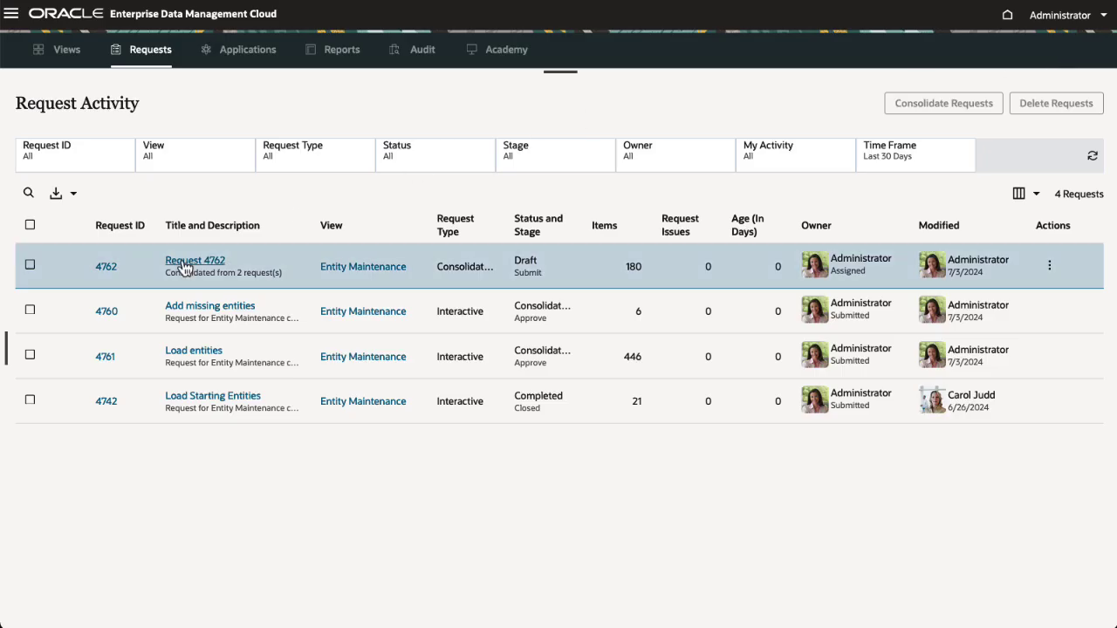
- Review the draft consolidated request in the Financial Consolidation and Planning and Budgeting viewpoints and submit it
{"action": "left_click", "coordinate": [203, 261]}
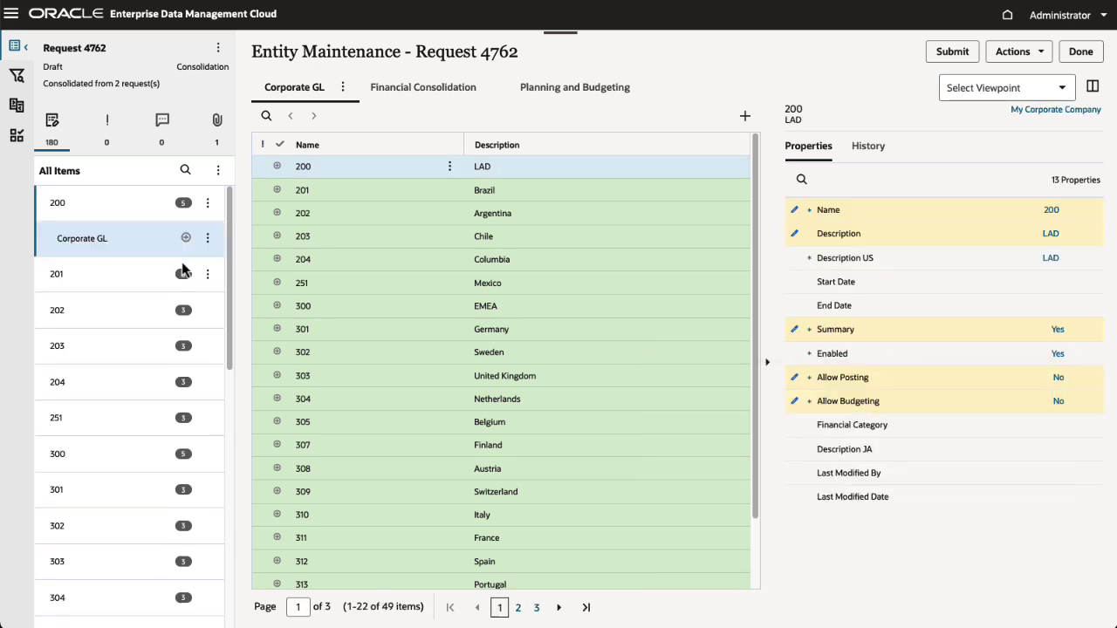
{"action": "left_click", "coordinate": [389, 91]}
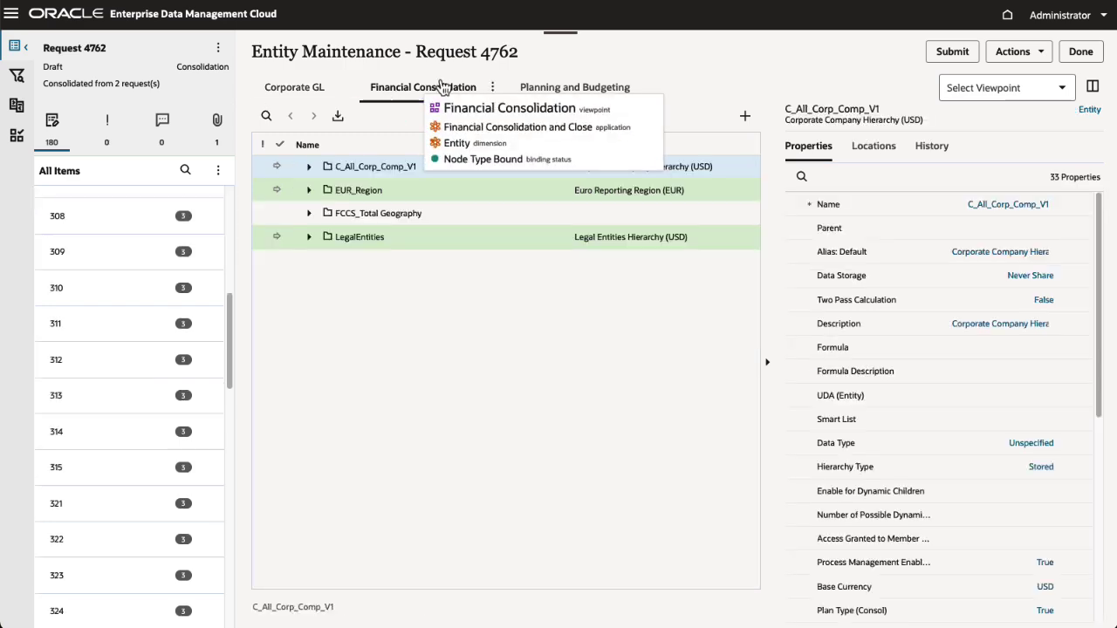
{"action": "left_click", "coordinate": [569, 87]}
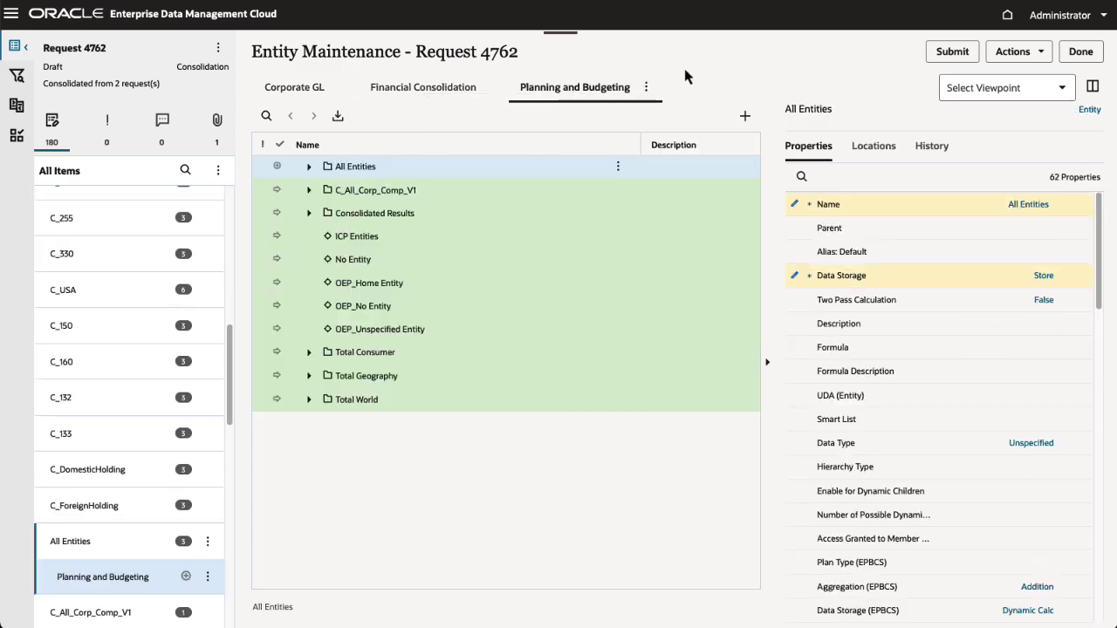
{"action": "left_click", "coordinate": [937, 61]}
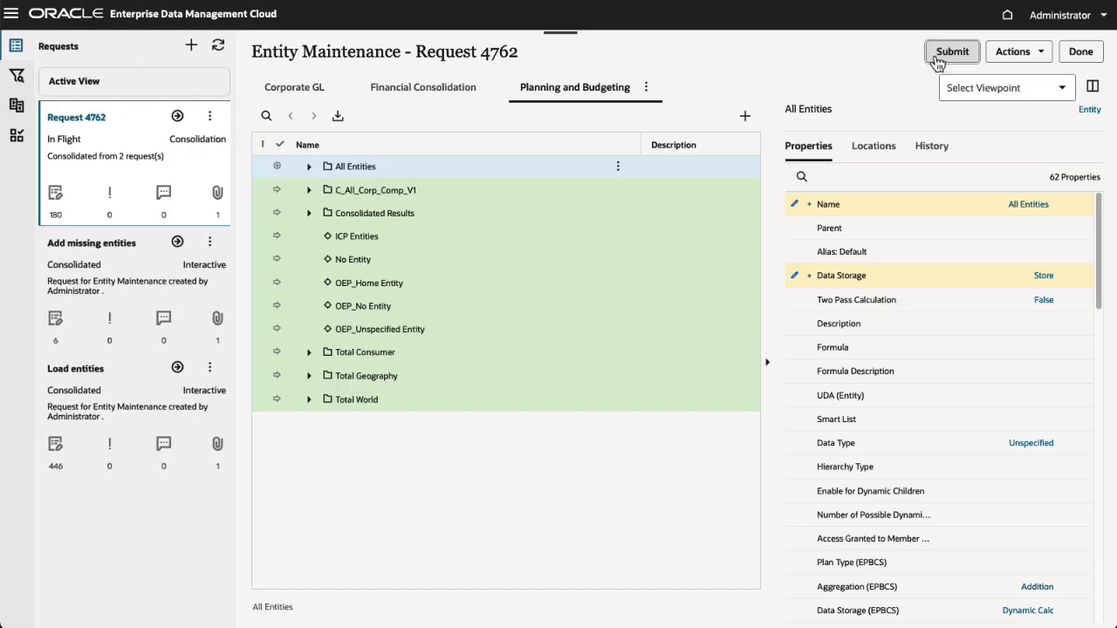